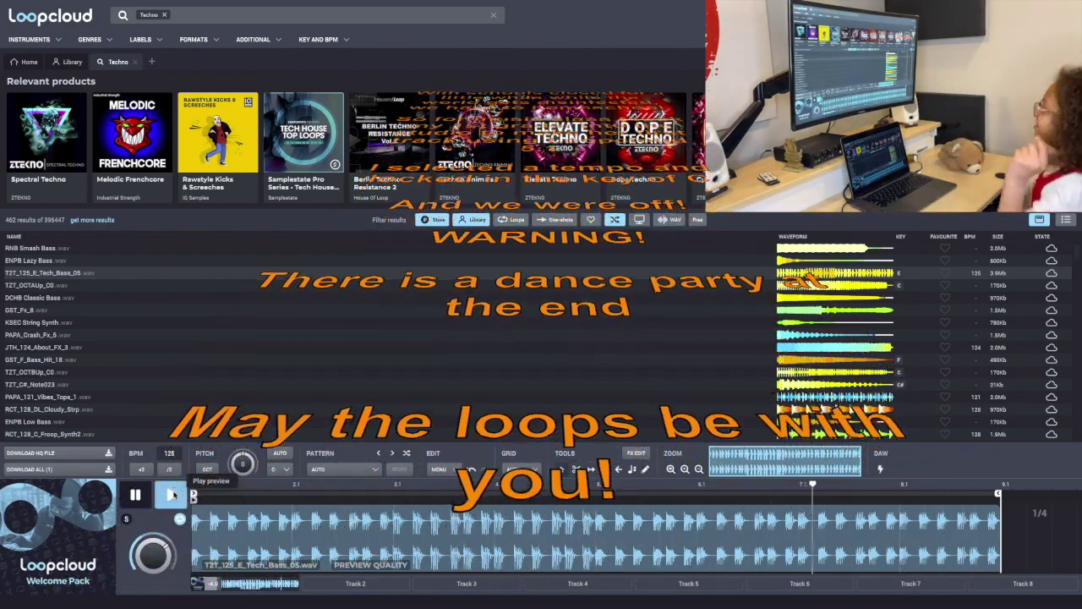
Activate the empty Track 2 and add the Drum instrument filter to the Techno search.
click(172, 494)
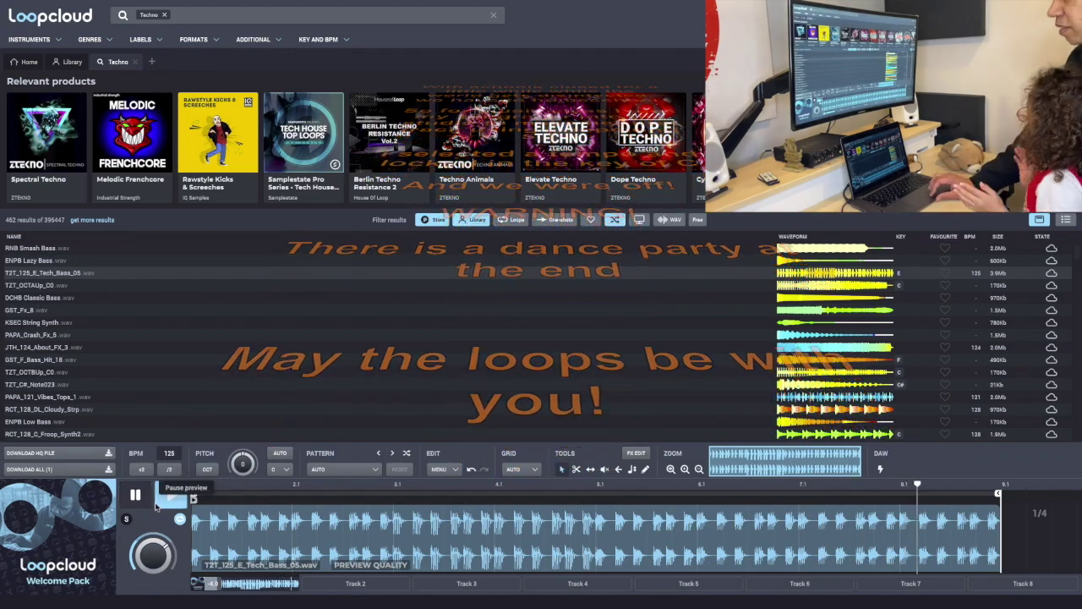
click(338, 585)
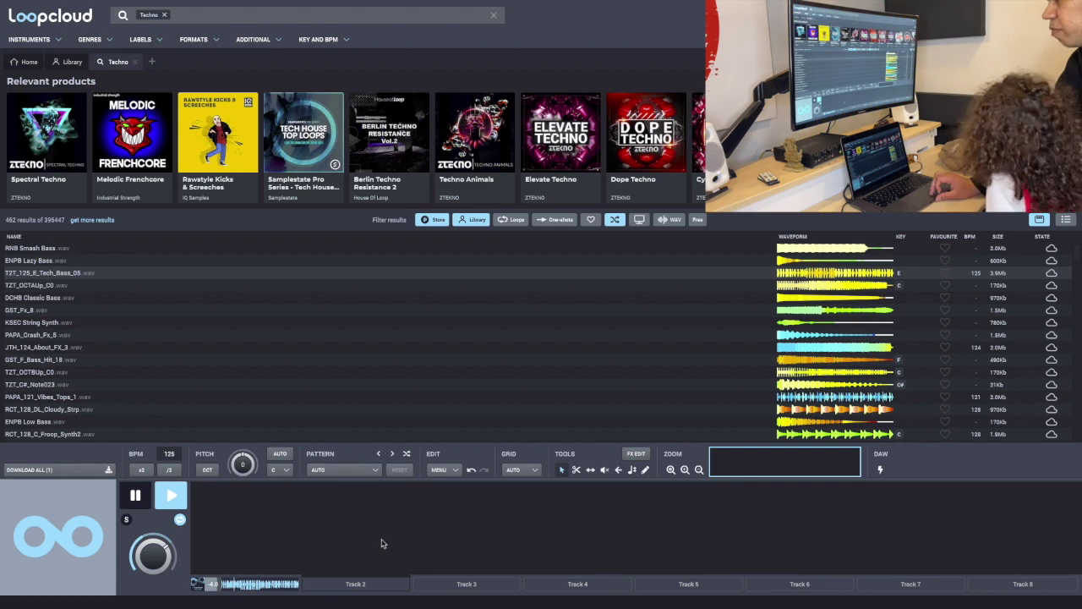
click(89, 40)
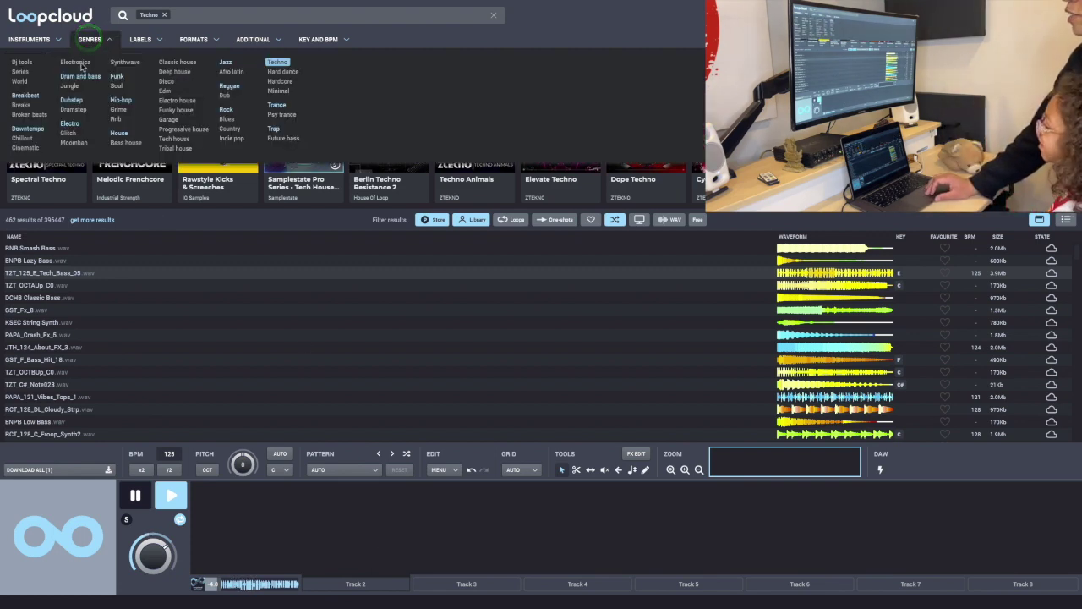
click(37, 40)
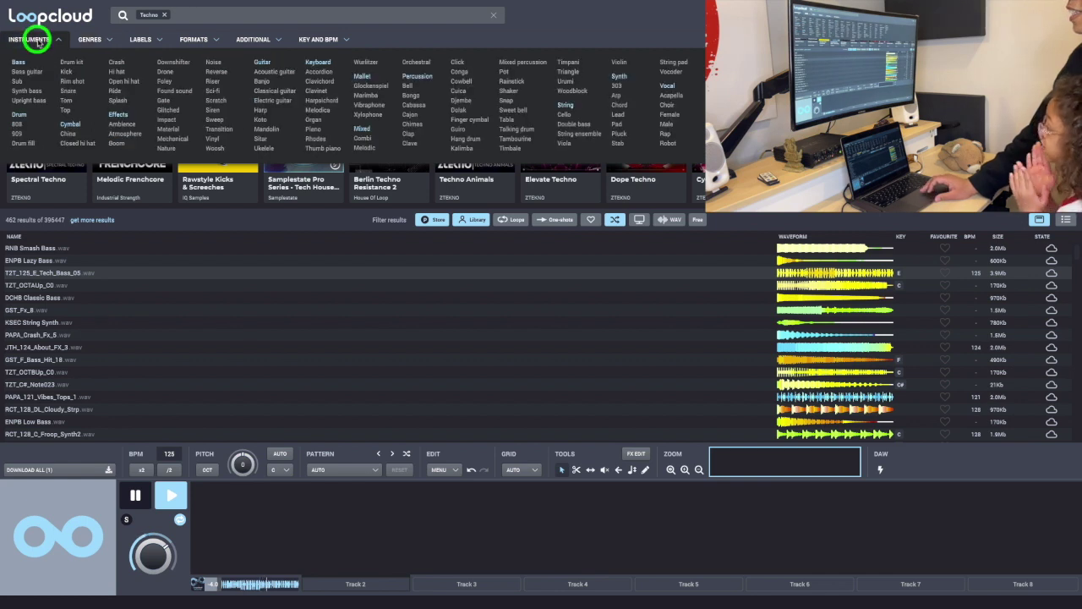
click(21, 115)
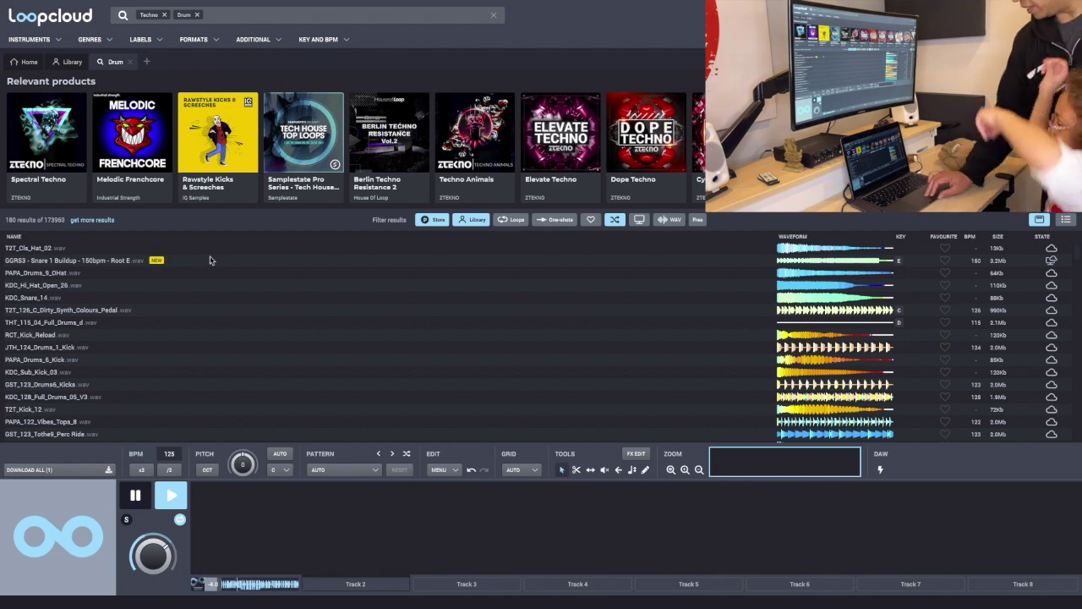
Audition the drum samples on Track 2 one after another and settle on JTH_124_Drums_1_Kick.wav.
click(217, 250)
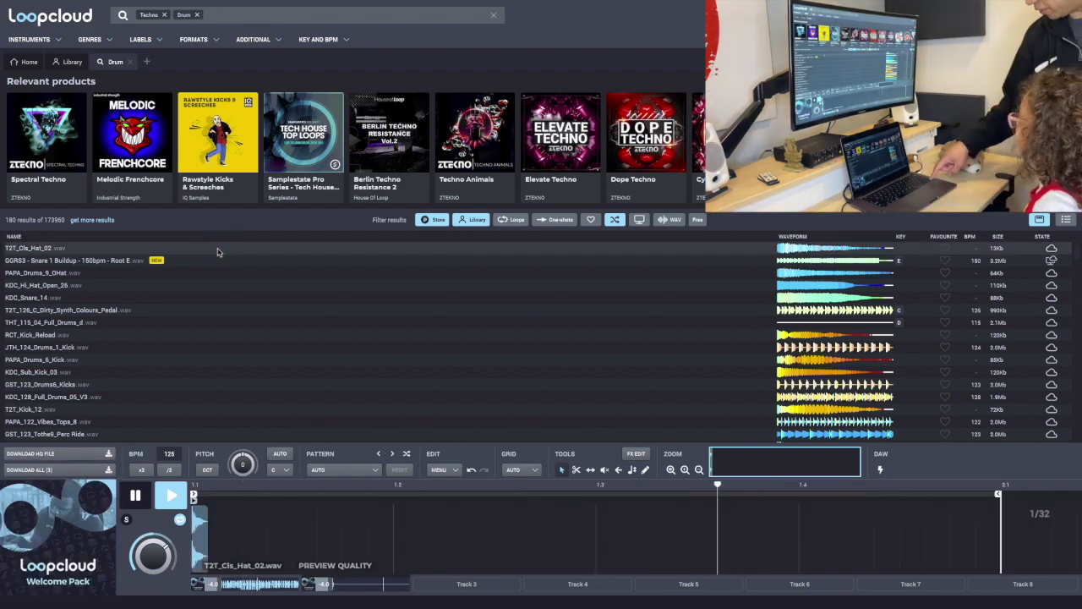
key(Down)
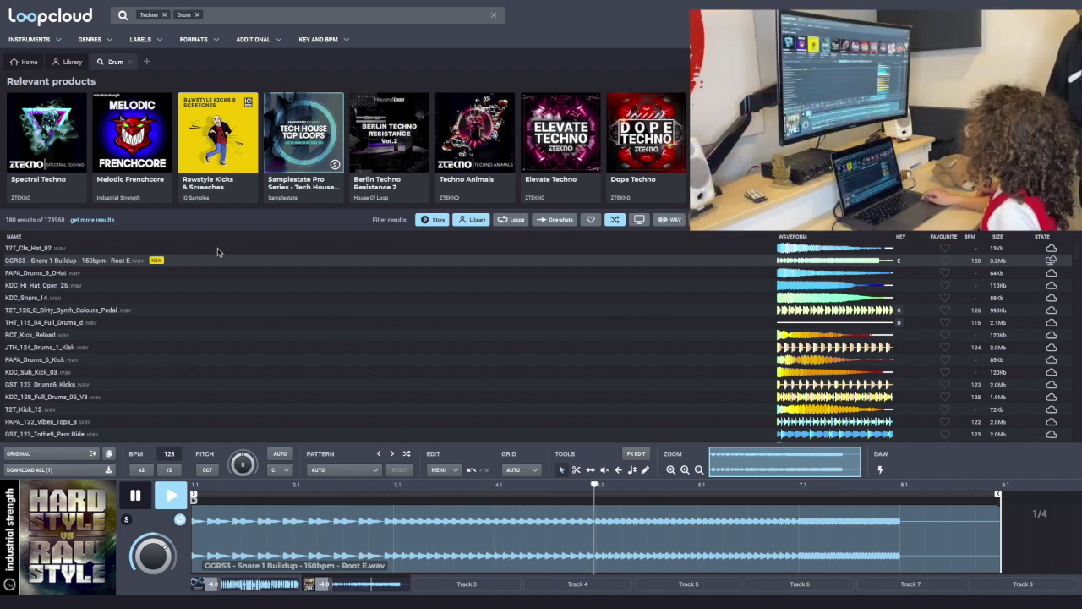
key(Down)
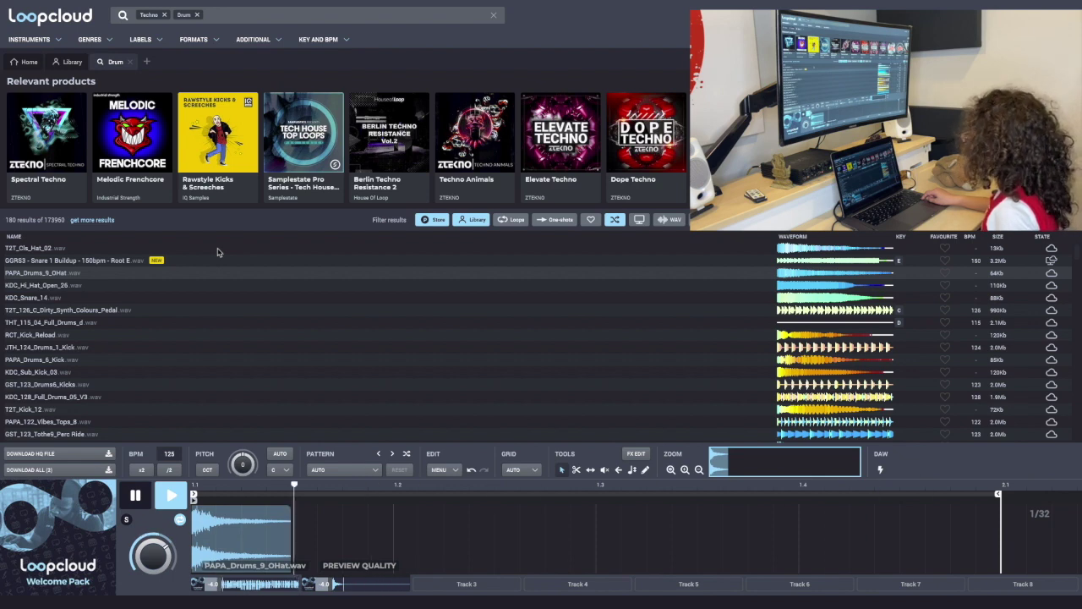
key(Down)
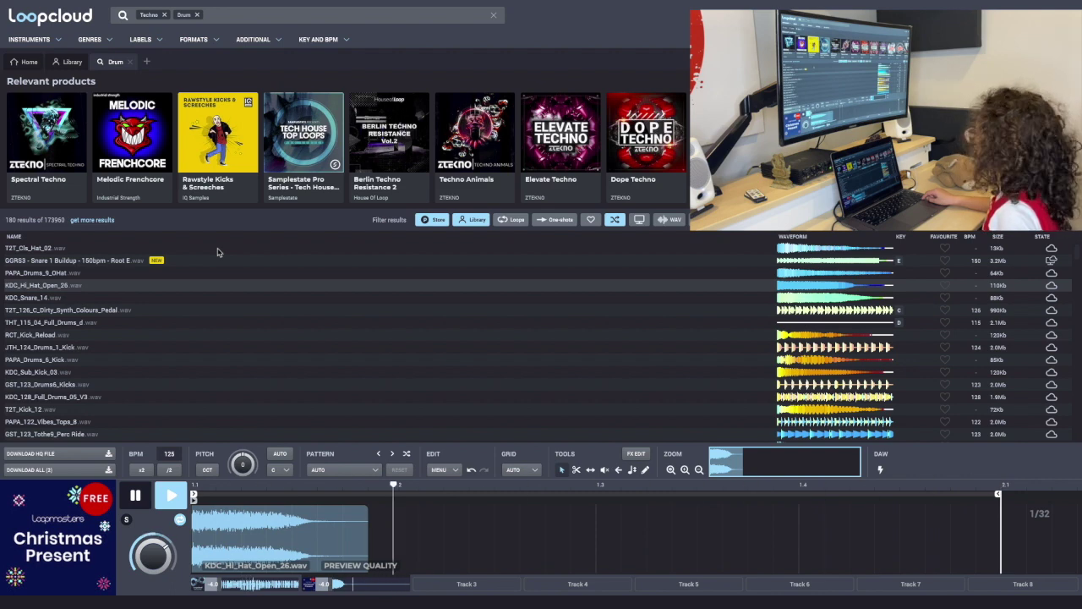
key(Down)
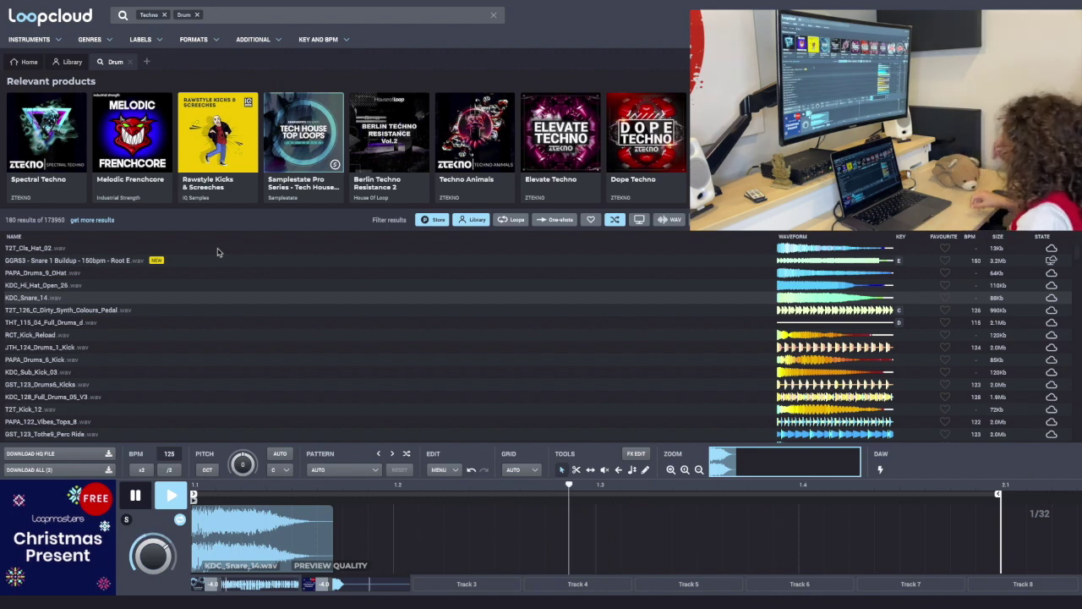
key(Down)
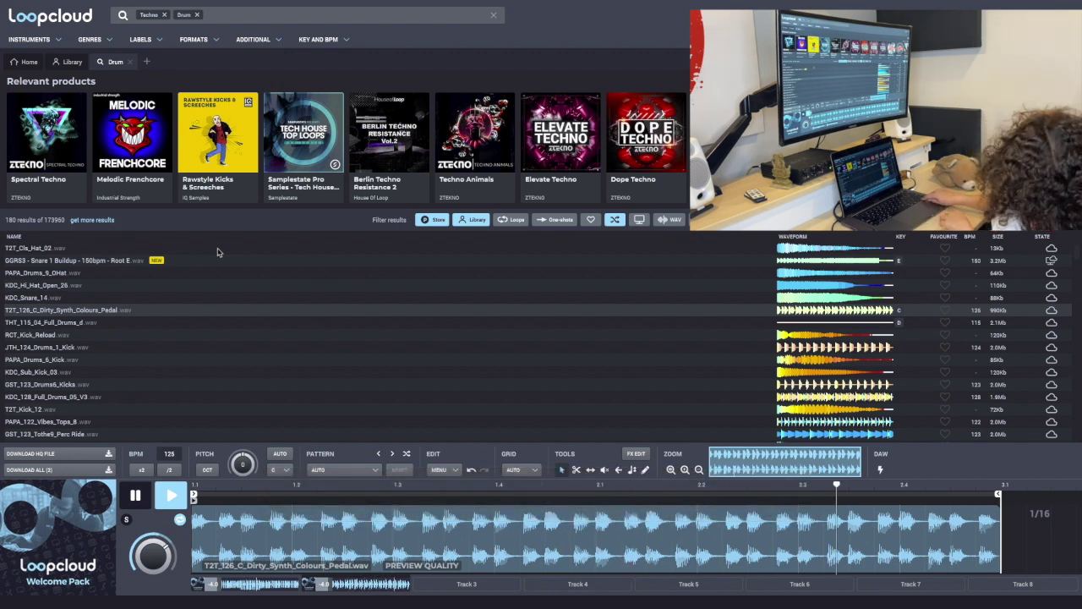
key(Down)
key(Down)
key(Down)
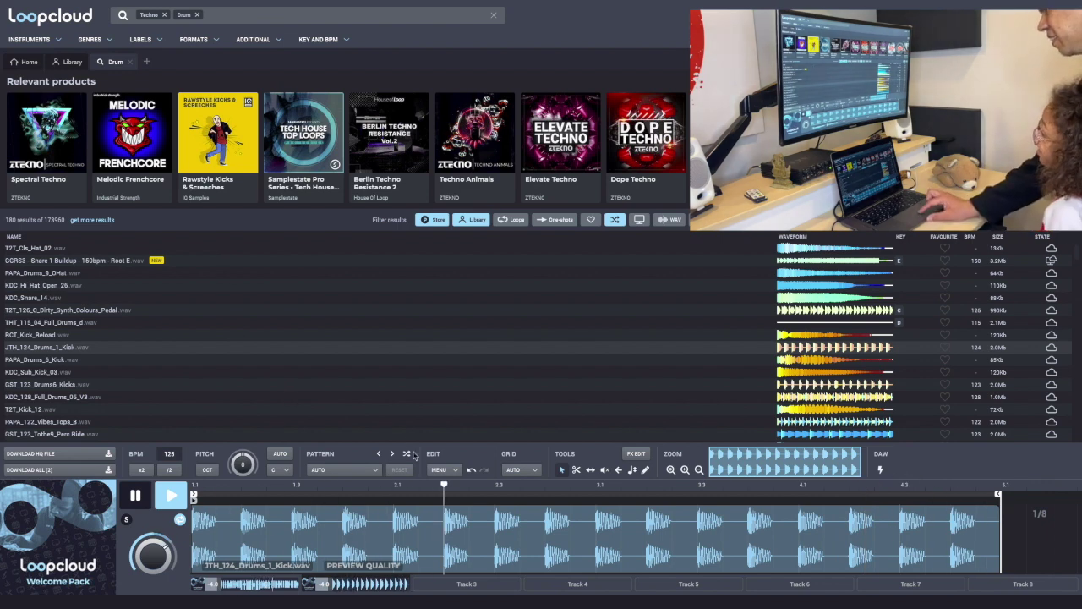
Activate Track 3, add the Guitar instrument filter, and load JTH_124_Drums_1_Full.wav onto the track.
click(449, 589)
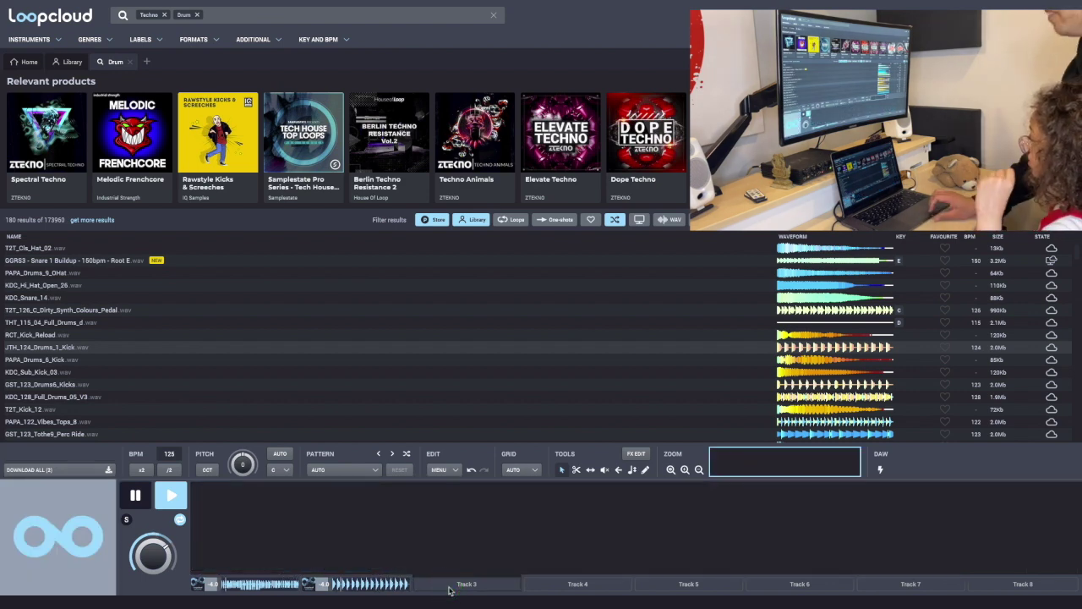
click(57, 42)
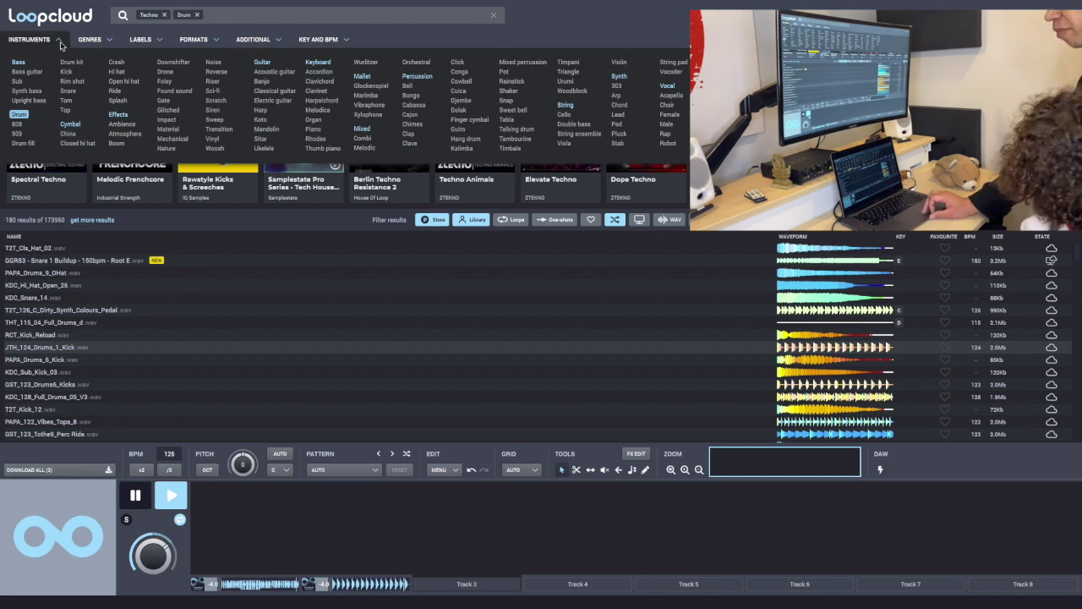
click(262, 64)
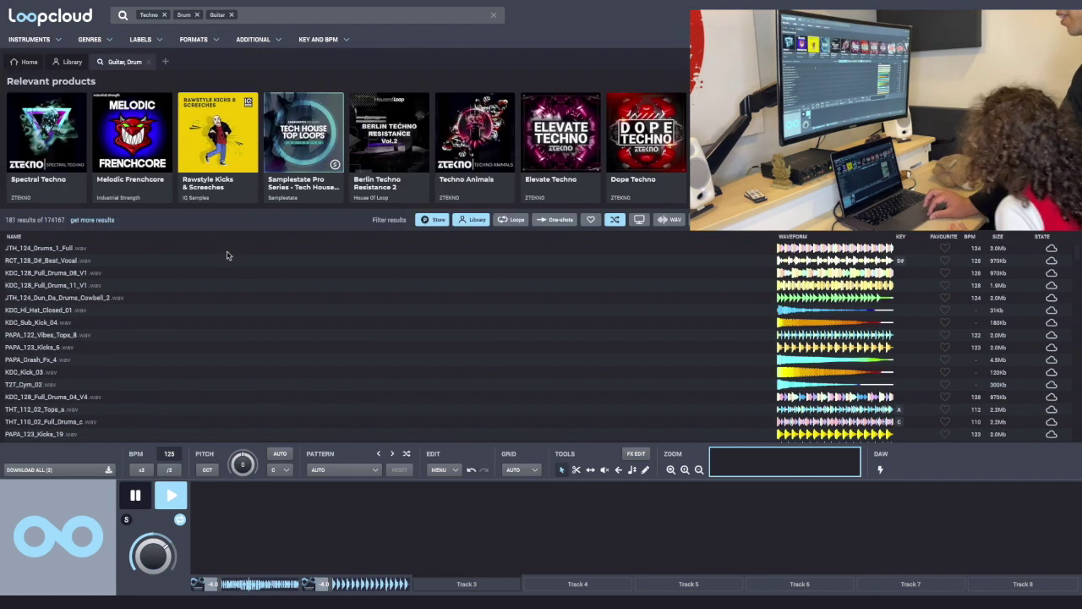
click(227, 252)
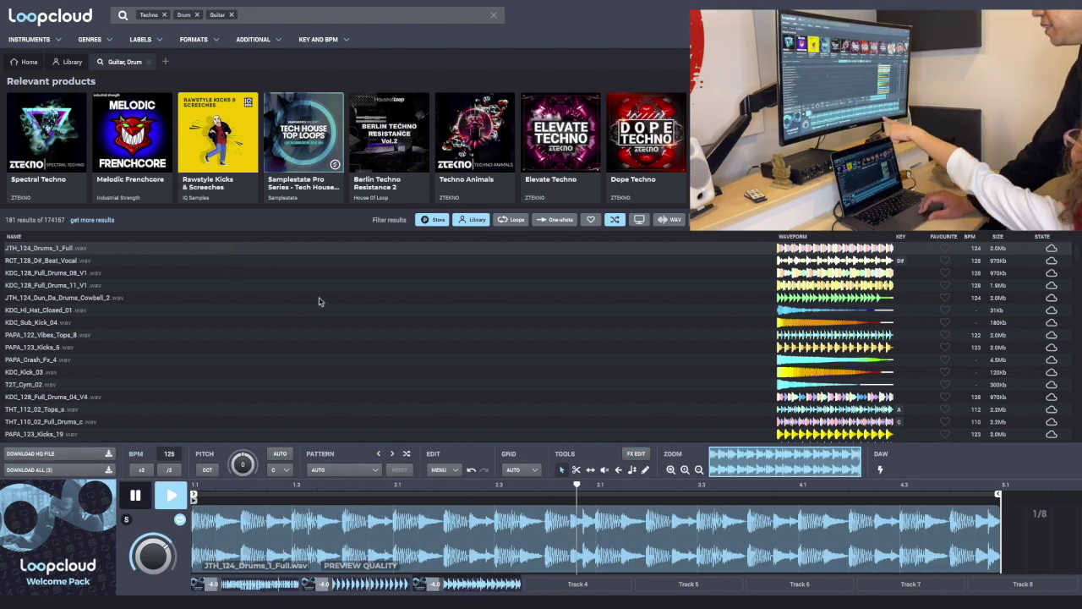
Discard the combined Techno, Drum and Guitar search and search for Guitar only, with Track 4 active.
click(557, 587)
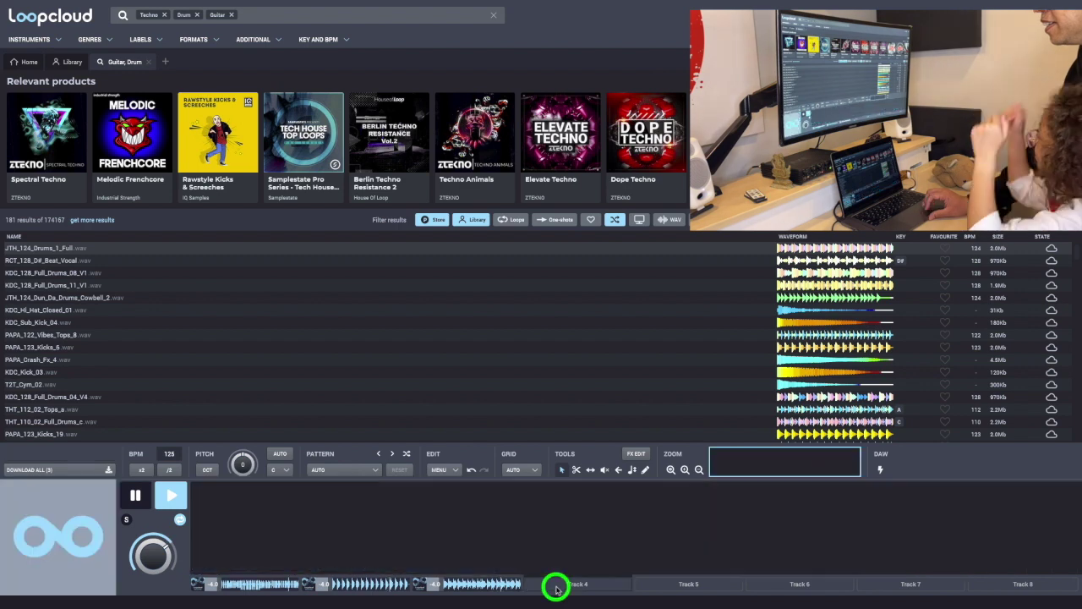
click(149, 61)
click(91, 39)
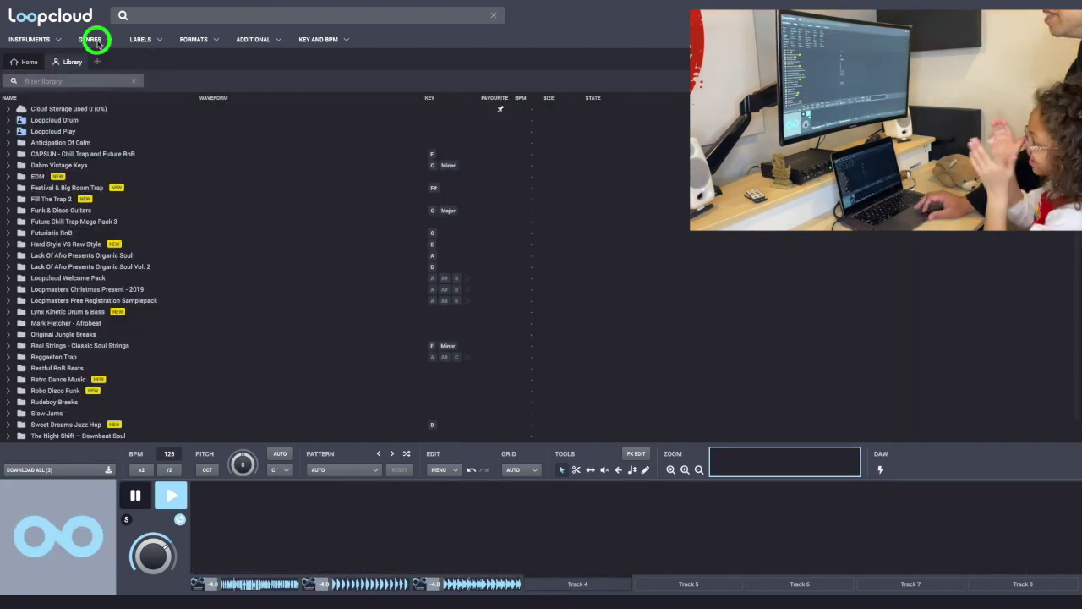
click(48, 39)
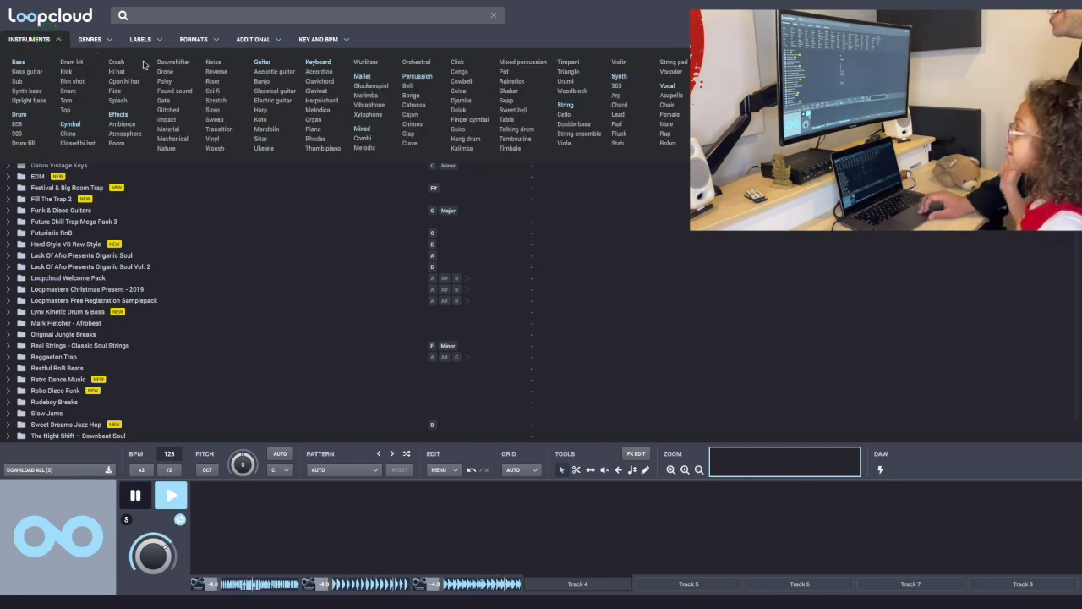
click(262, 61)
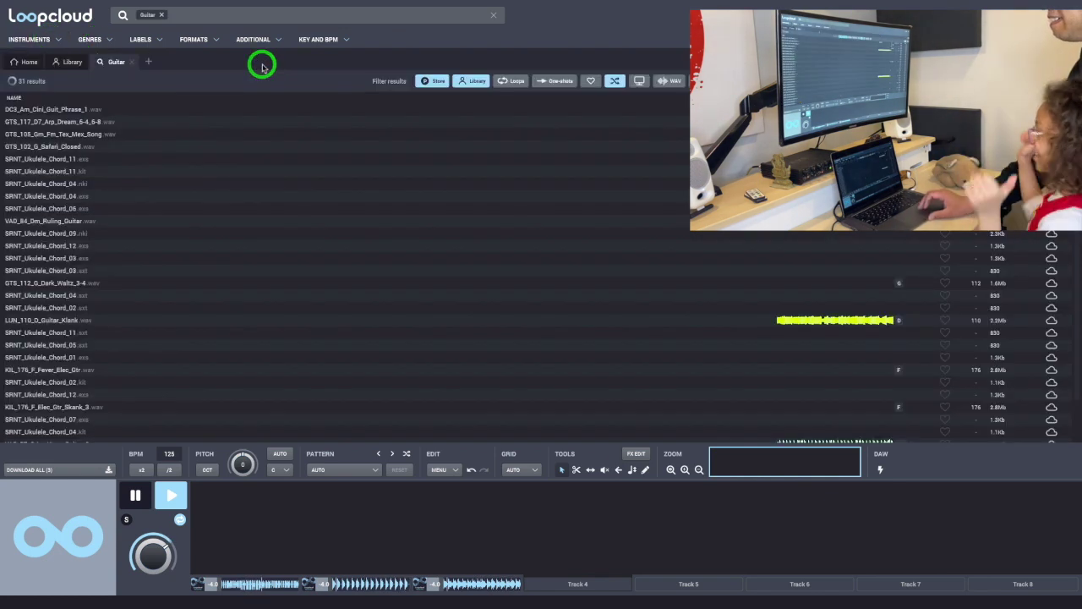
click(556, 583)
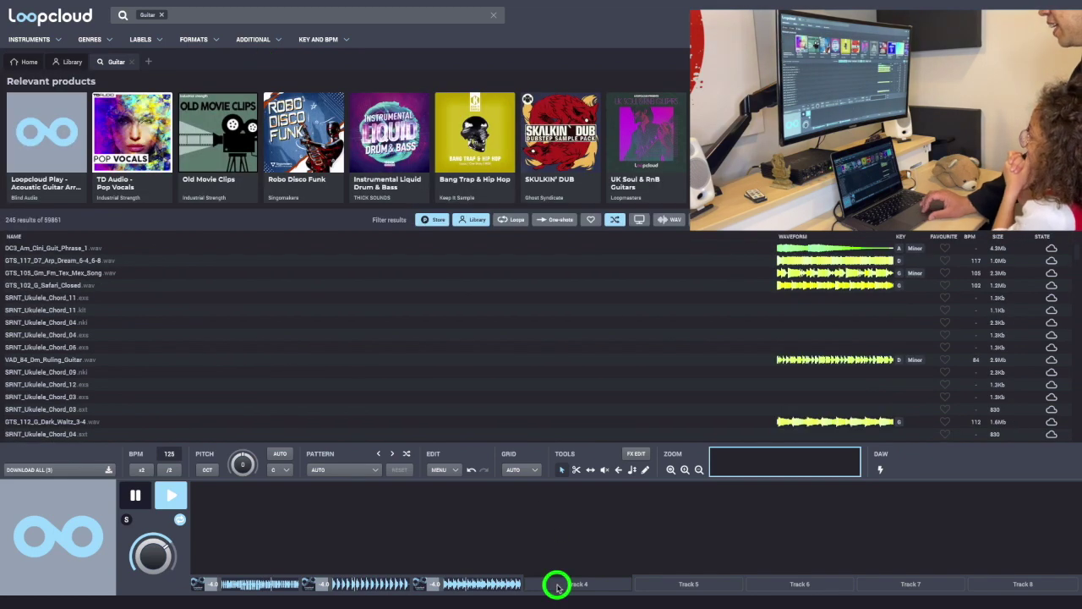
Audition the first guitar samples on Track 4 and settle on GTS_105_Gm_Fm_Tex_Mex_Song.wav.
click(574, 251)
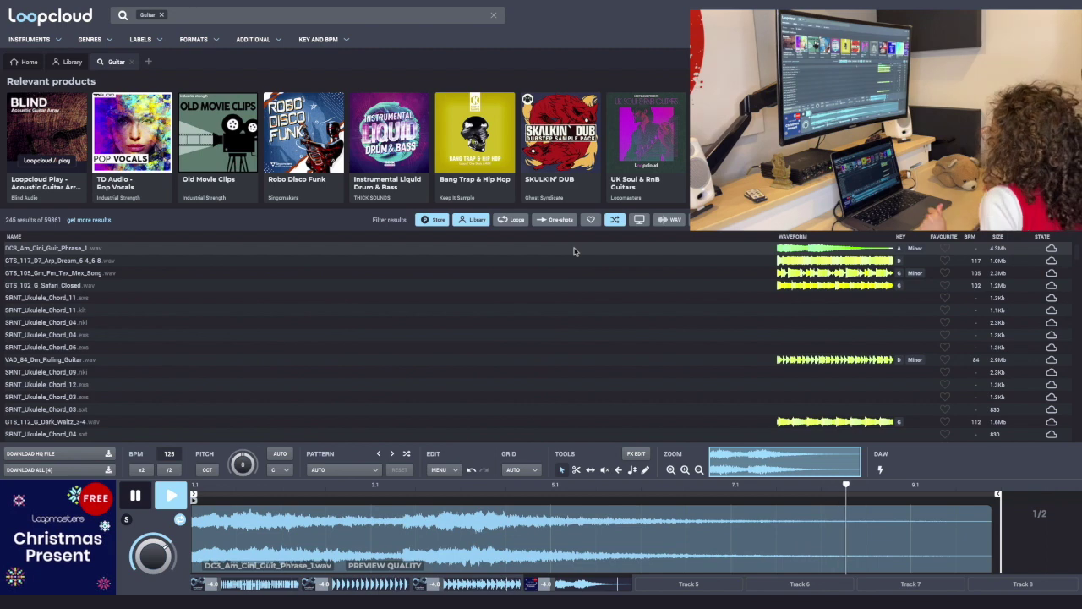
key(Down)
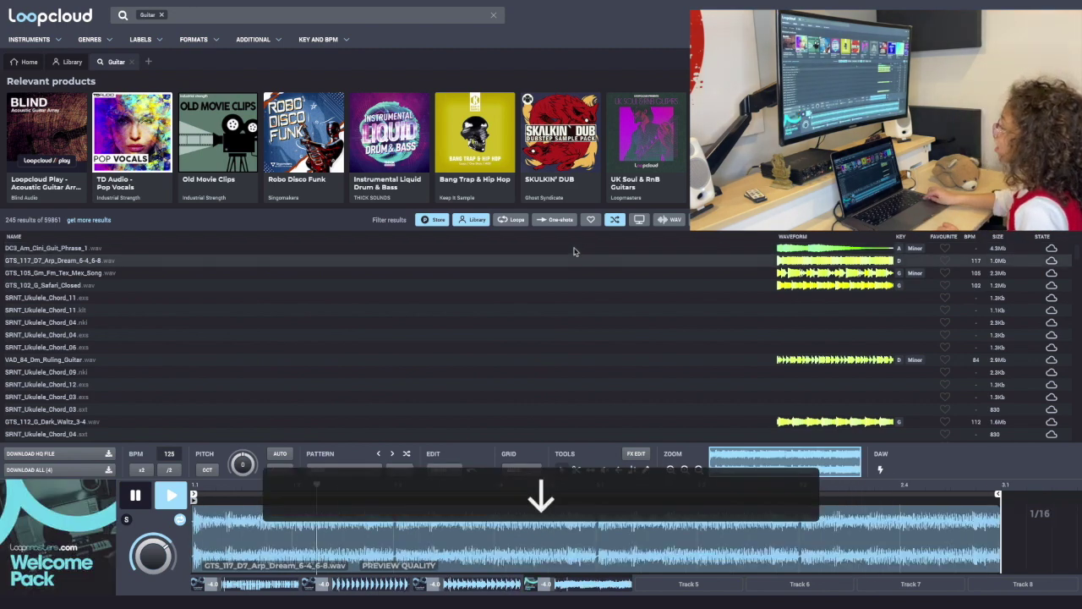
key(Down)
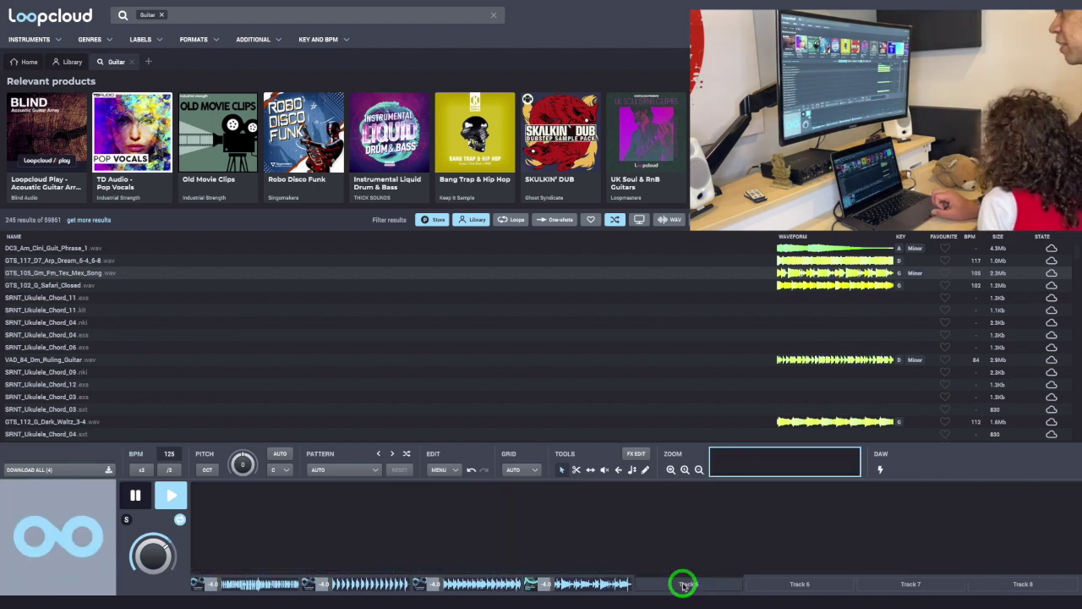
Replace the Guitar search filter with the Synth instrument filter.
click(496, 15)
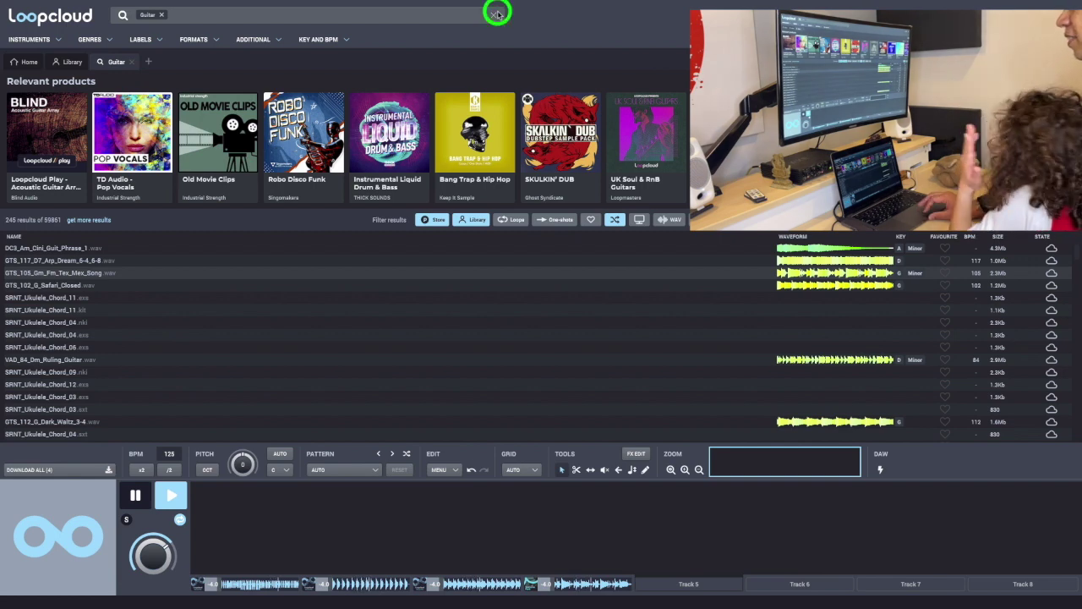
click(494, 15)
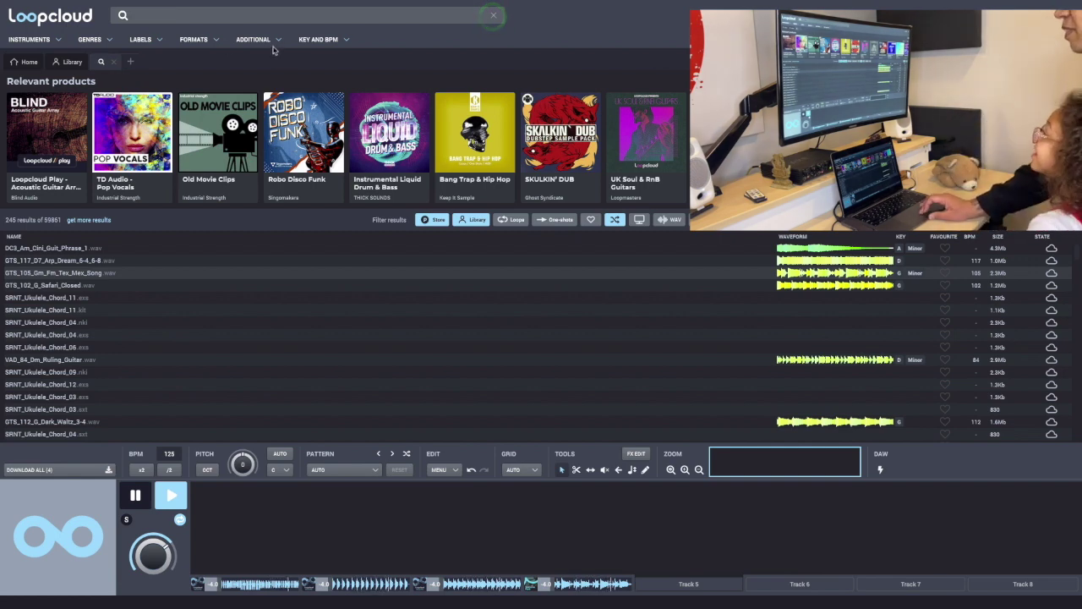
click(59, 41)
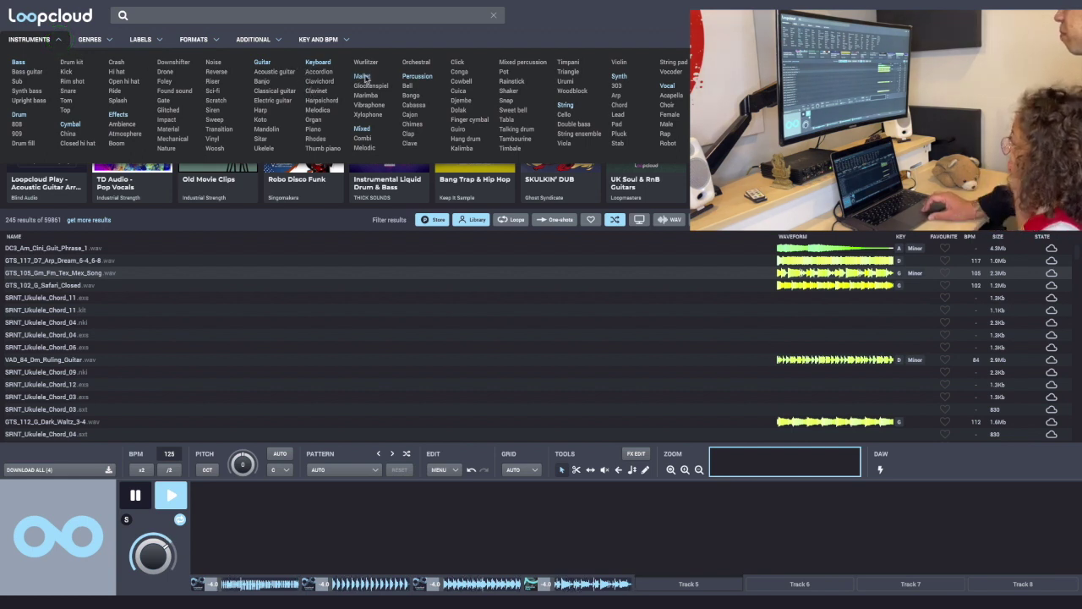
click(618, 77)
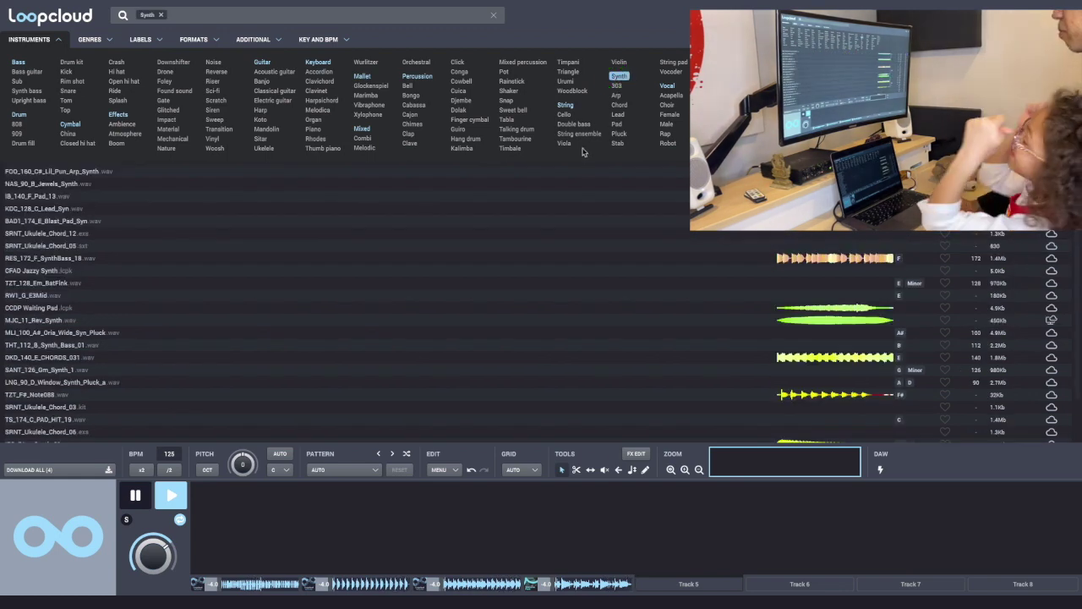
Audition the synth samples on Track 5 in list order and settle on NAS_90_E_Plucky_Bass.wav.
click(539, 248)
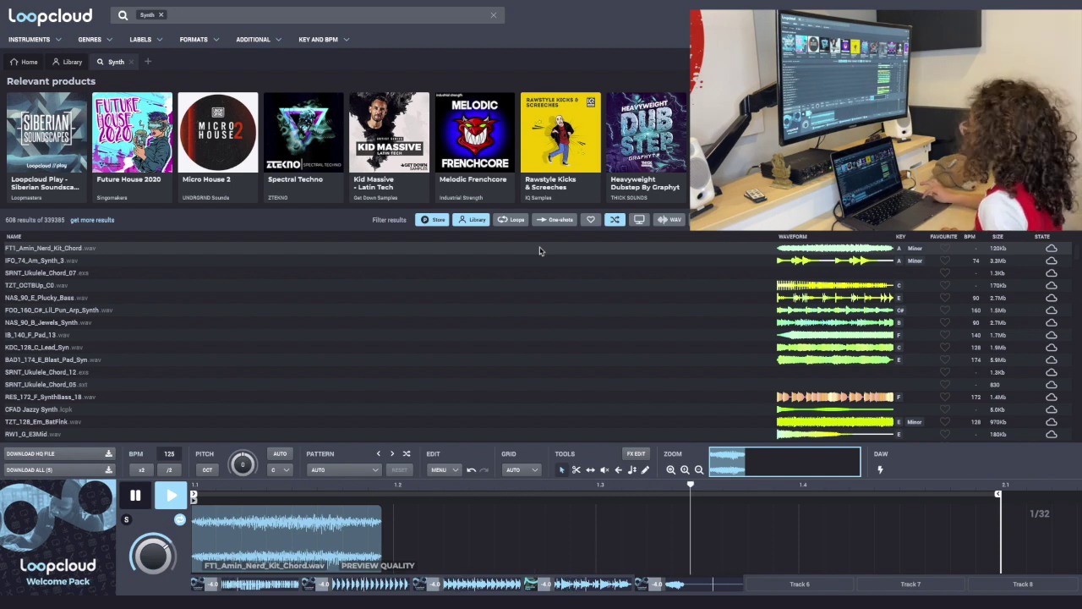
key(Down)
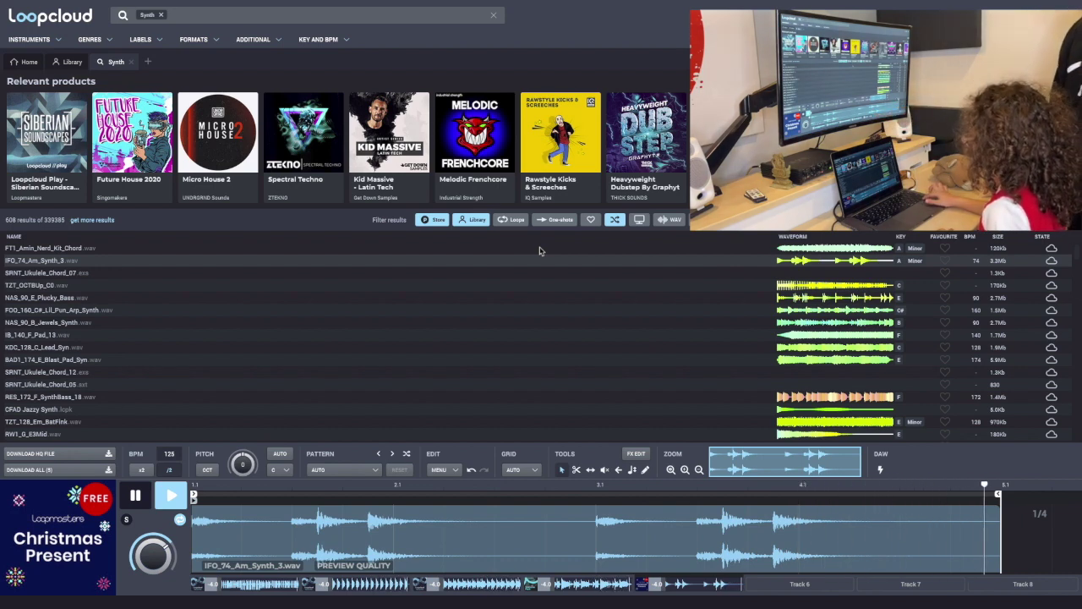
key(Down)
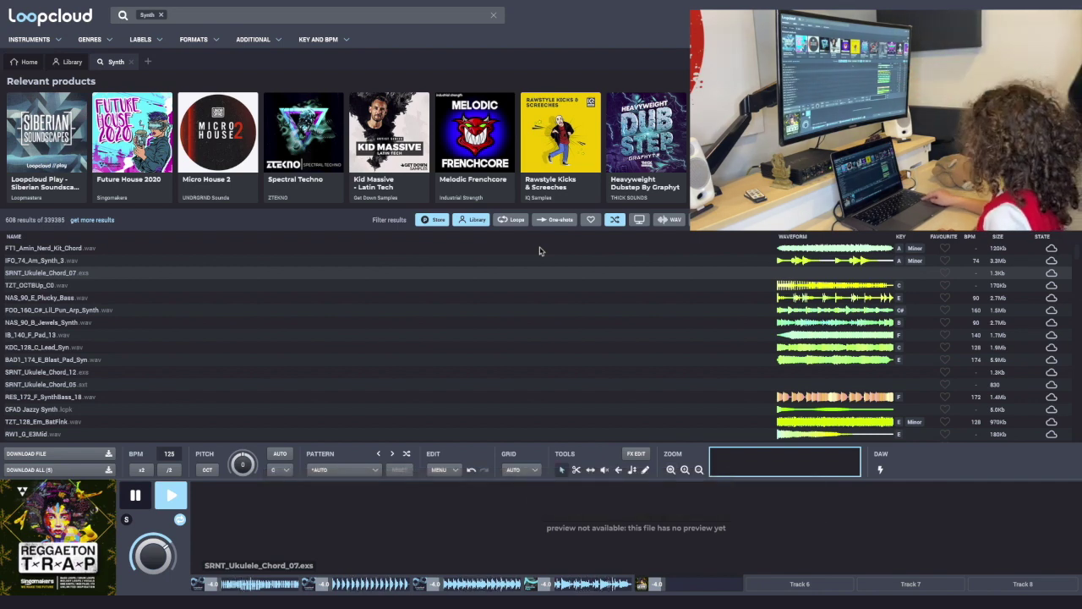
key(Down)
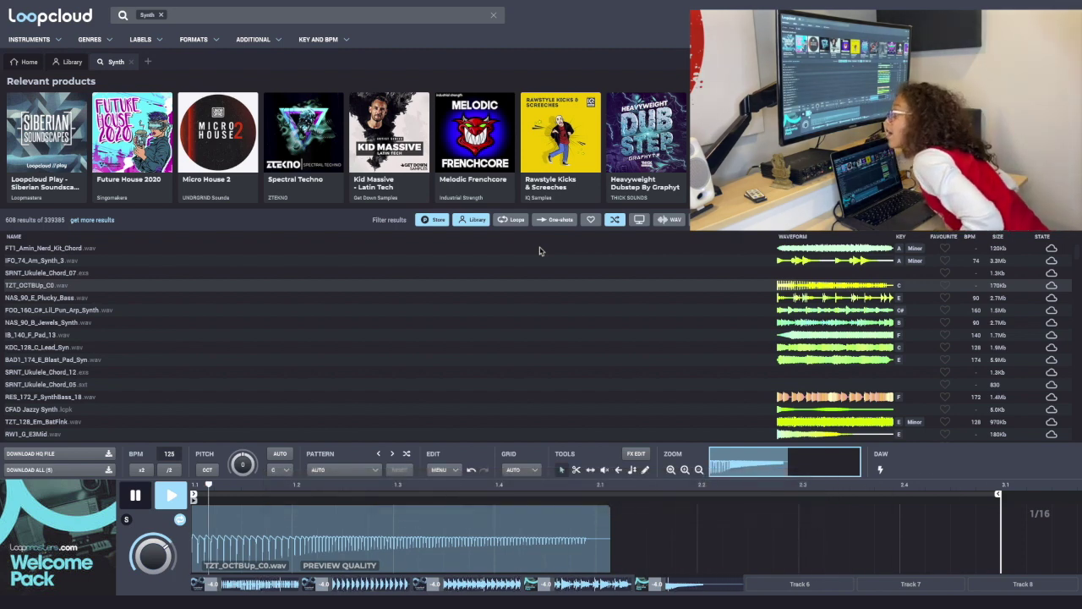
key(Down)
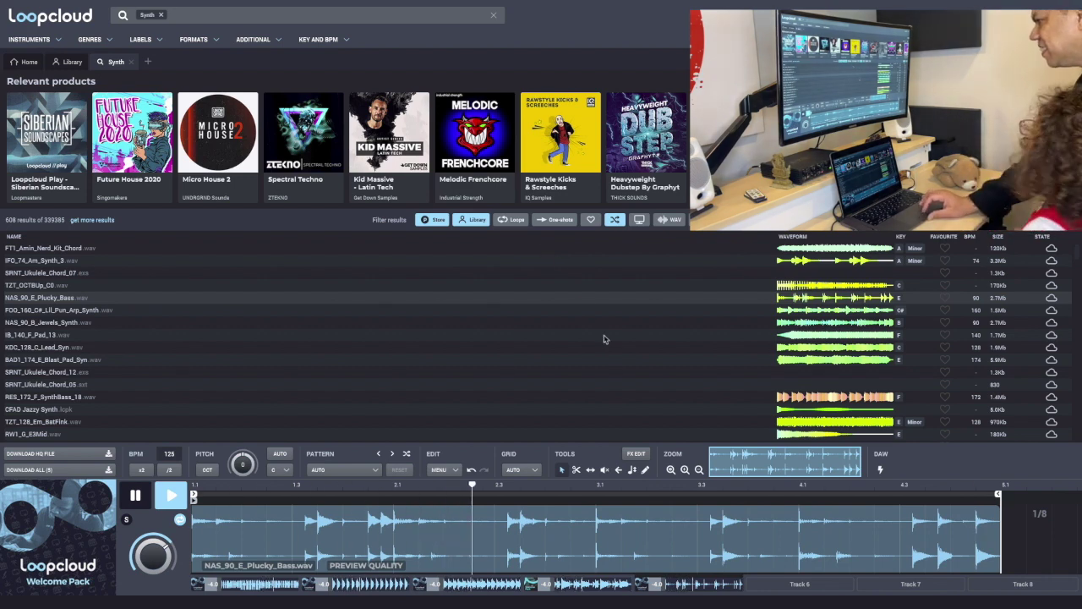
Activate the empty Track 6 and replace the Synth search filter with the Vocal instrument filter.
click(770, 589)
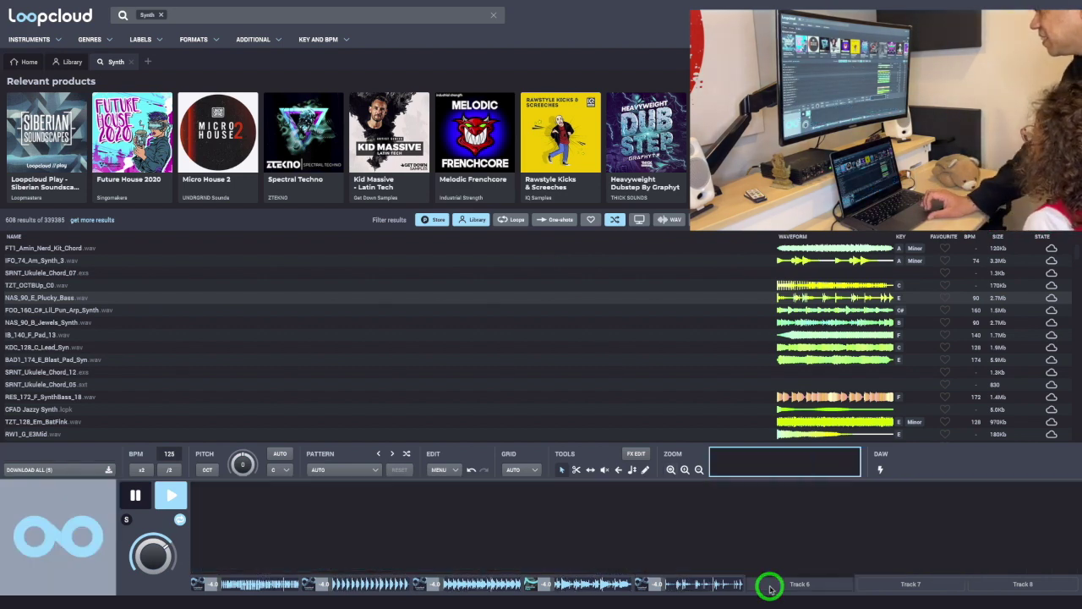
click(495, 17)
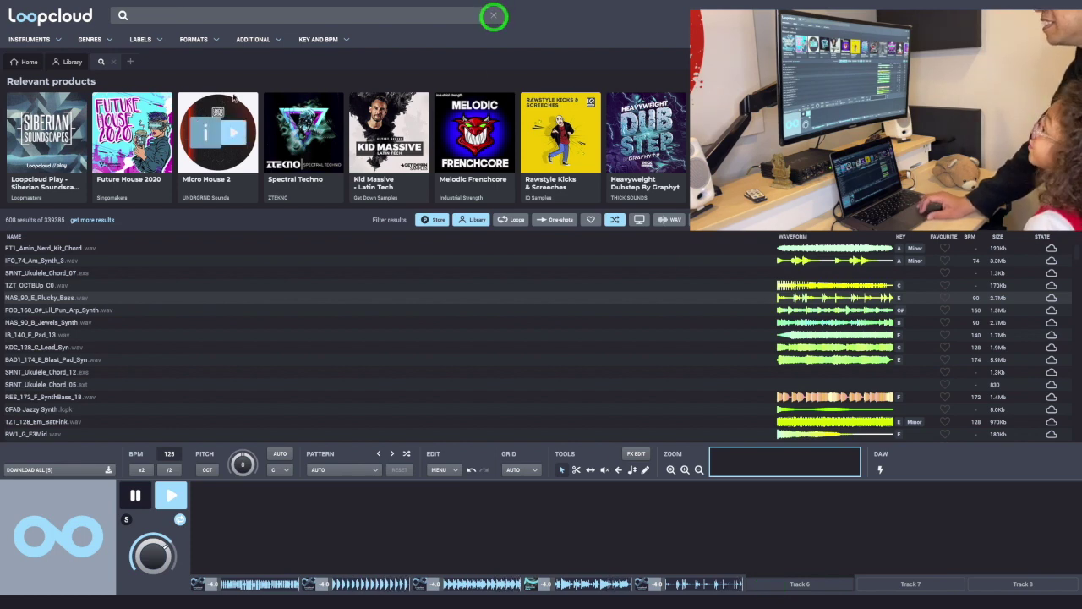
click(109, 43)
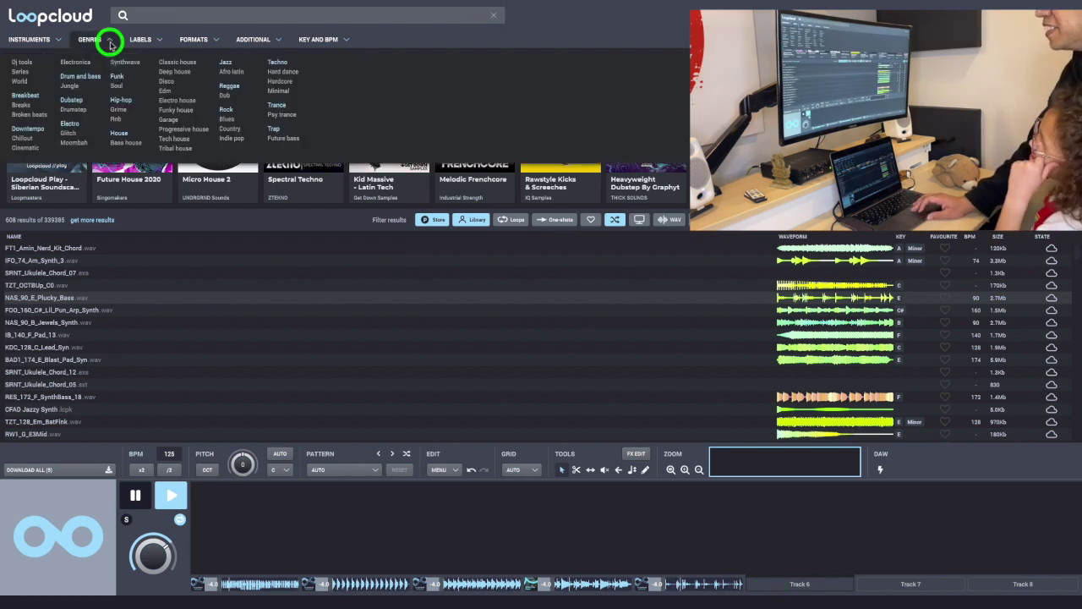
click(55, 40)
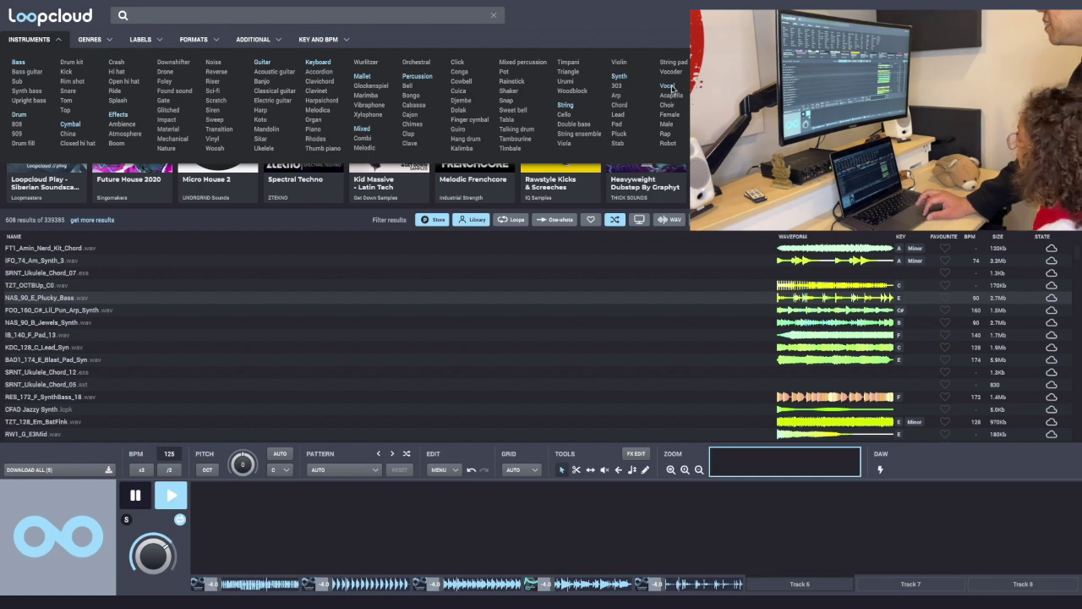
click(668, 87)
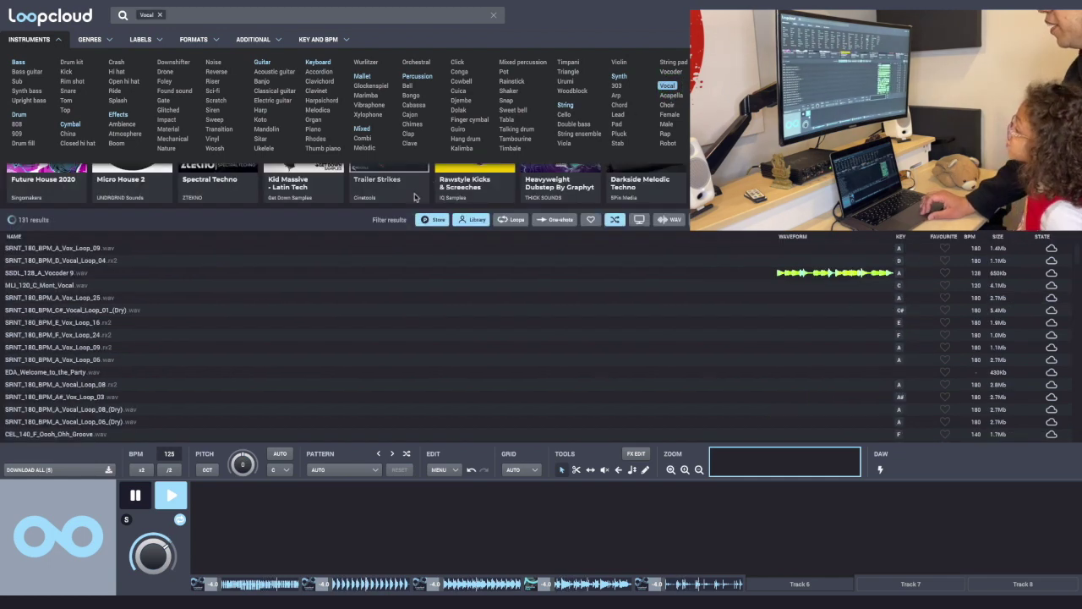
Audition the first vocal samples on Track 6, settle on SSDL_128_A_Vocoder 9.wav, and check it briefly in solo.
click(330, 248)
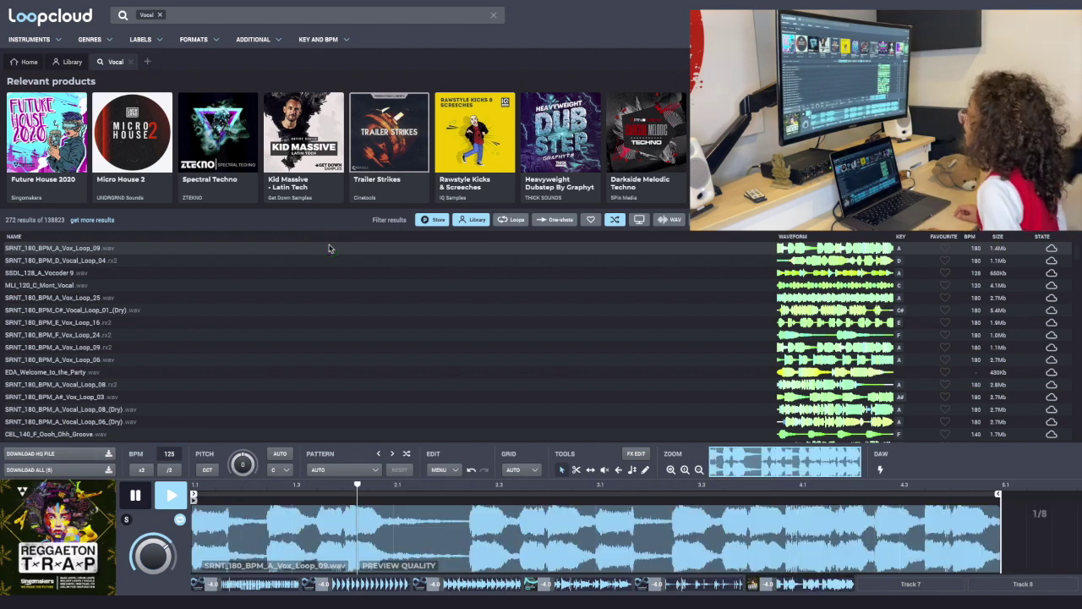
key(Down)
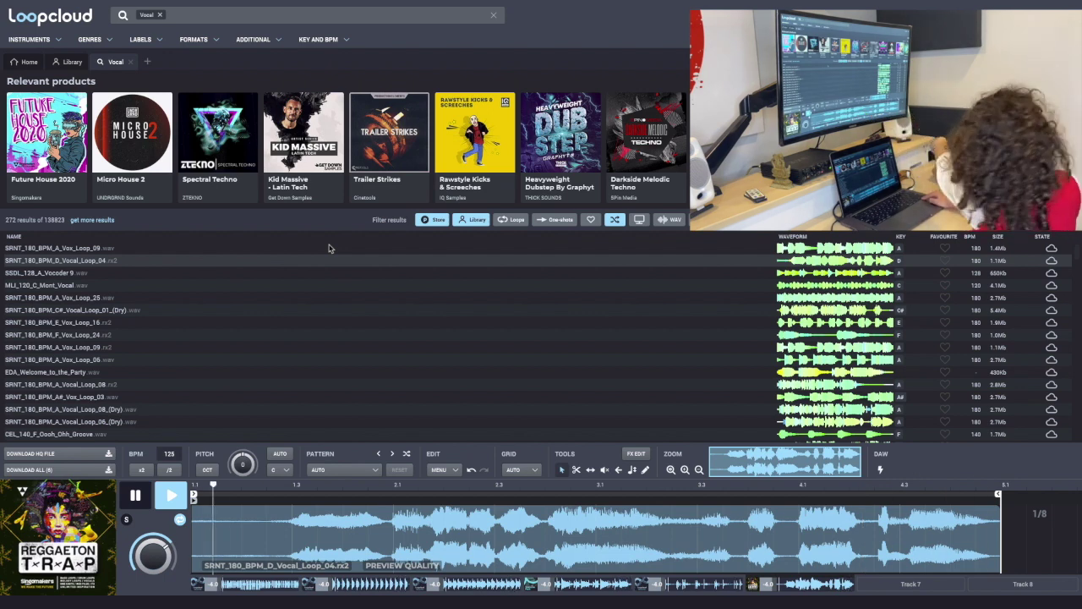
key(Down)
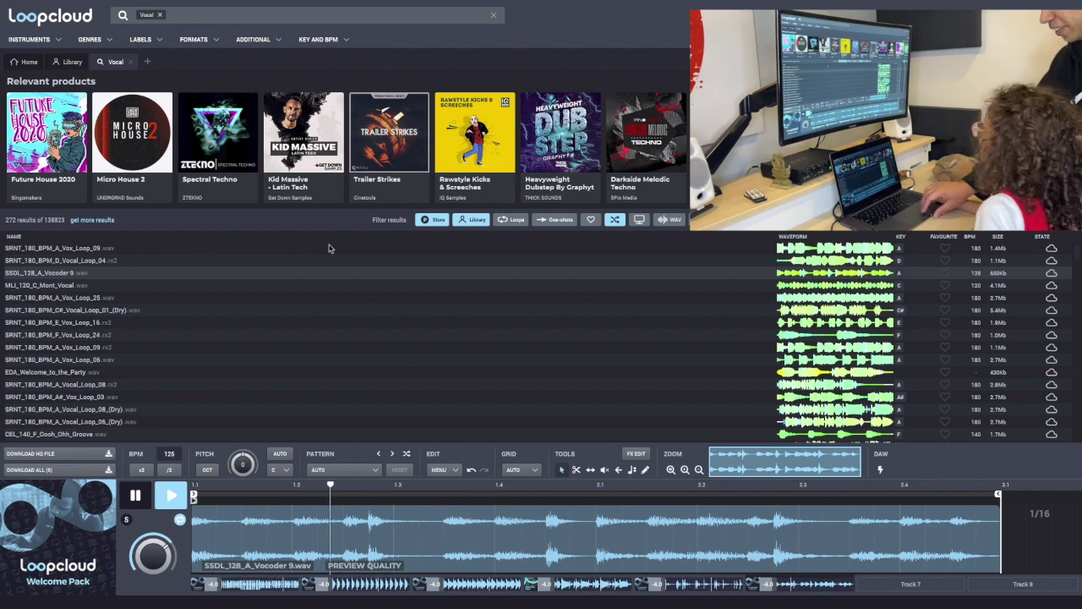
click(127, 520)
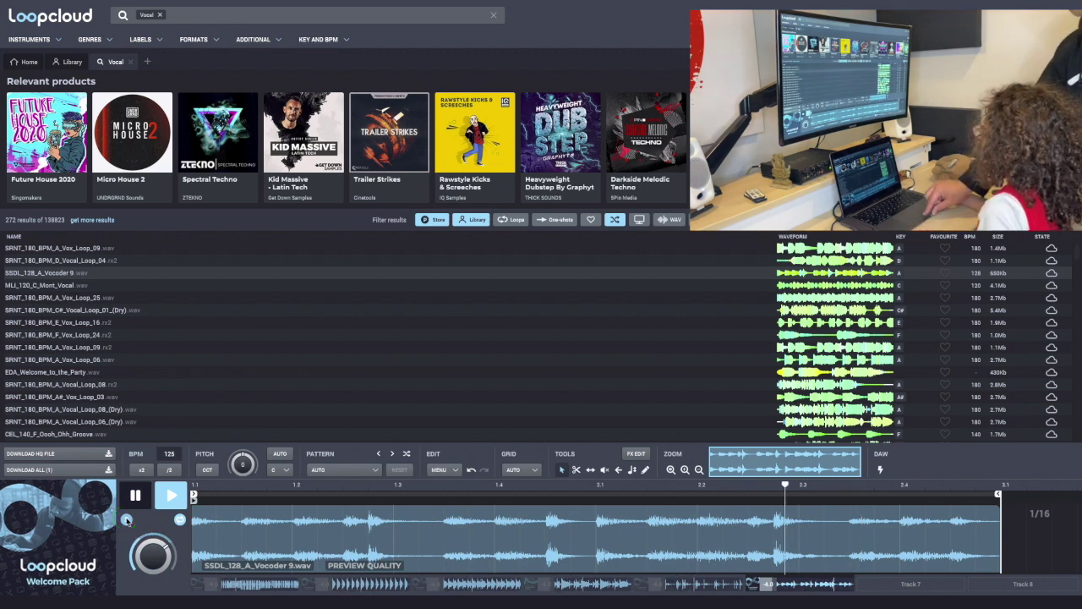
click(127, 520)
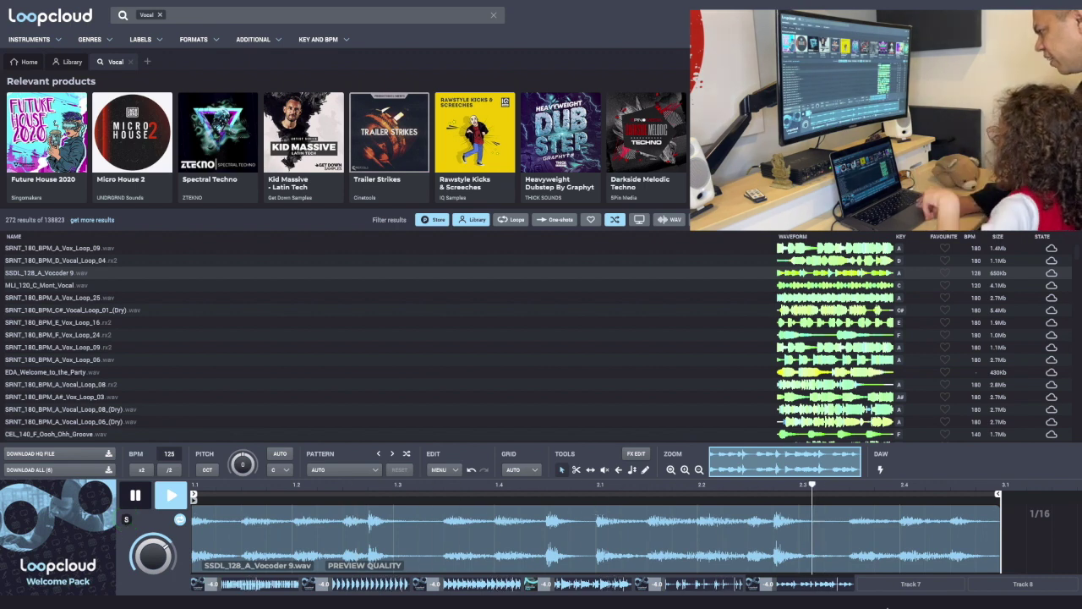
Audition the following vocal samples on Track 7 up to SRNT_180_BPM_E_Vox_Loop_16.rx2 and compare the mix with Track 3 muted and unmuted.
click(897, 585)
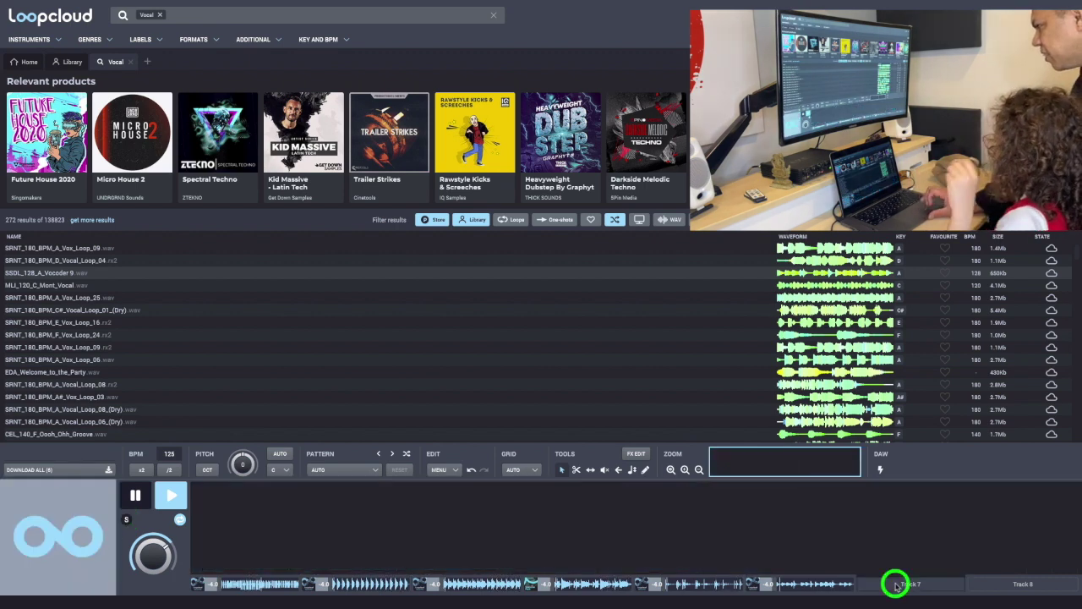
click(736, 290)
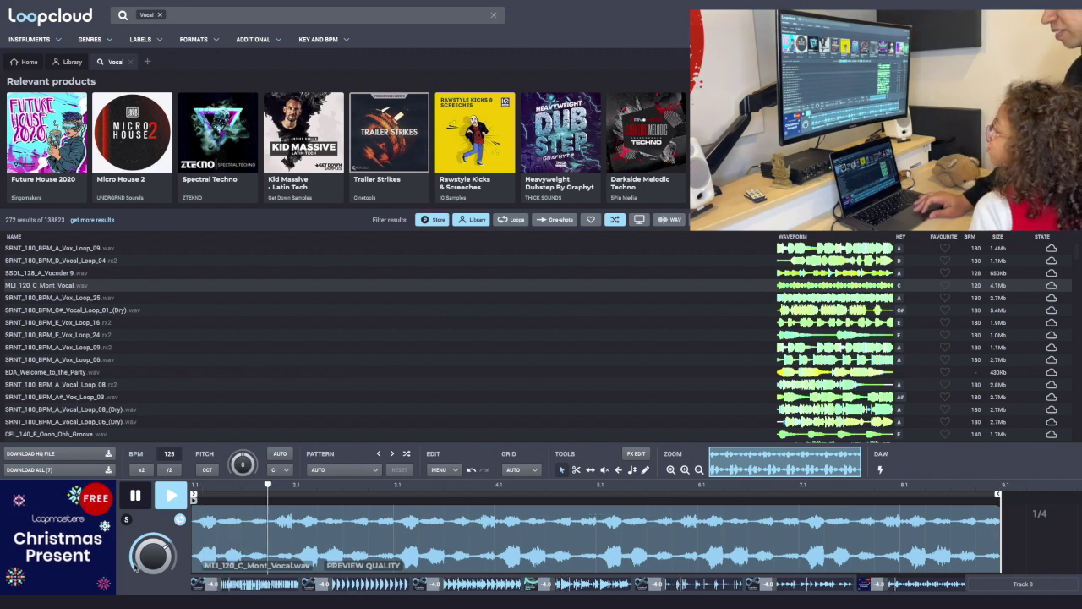
mouse_move(142, 562)
mouse_down()
mouse_move(141, 541)
mouse_move(142, 551)
mouse_up()
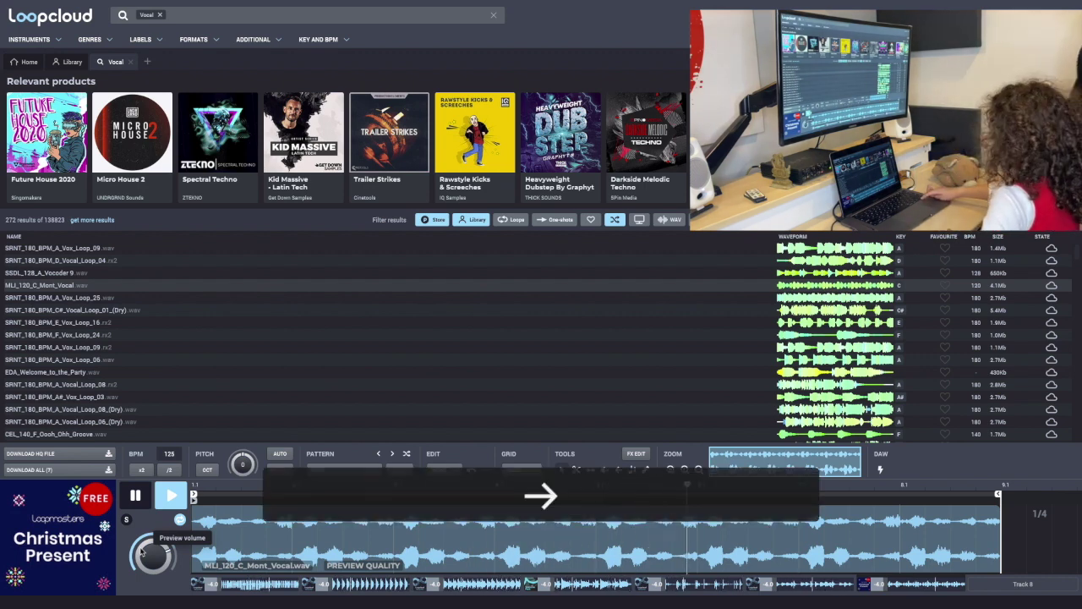
key(Down)
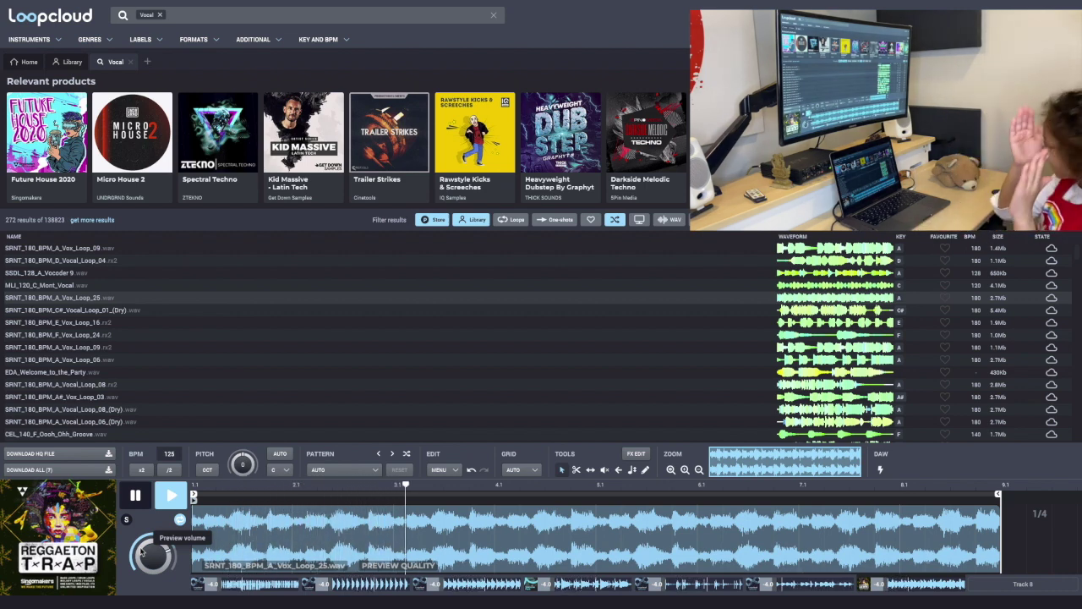
key(Down)
key(Down)
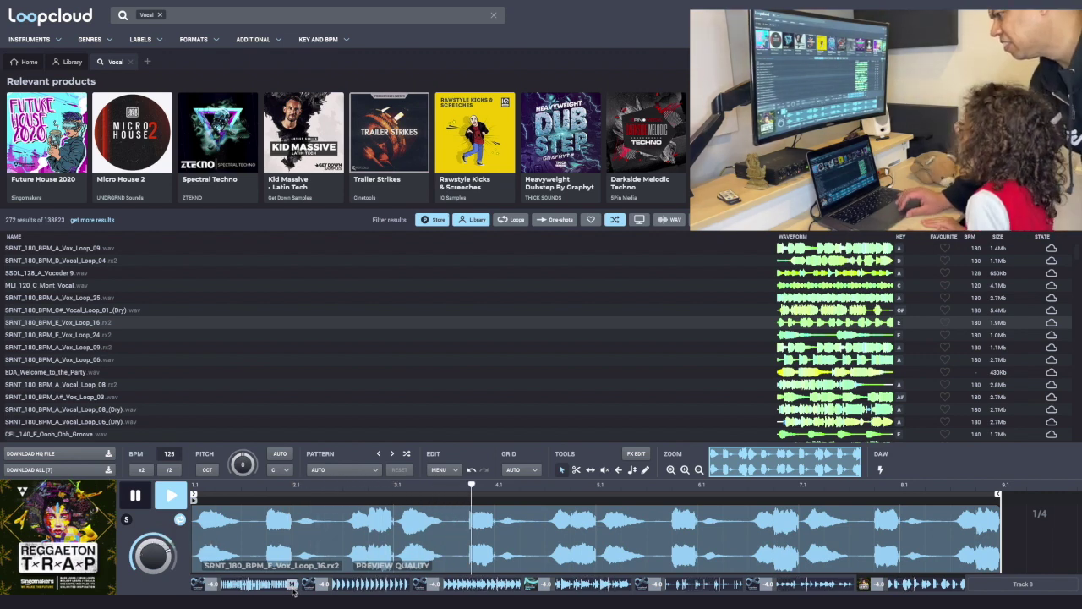
click(514, 586)
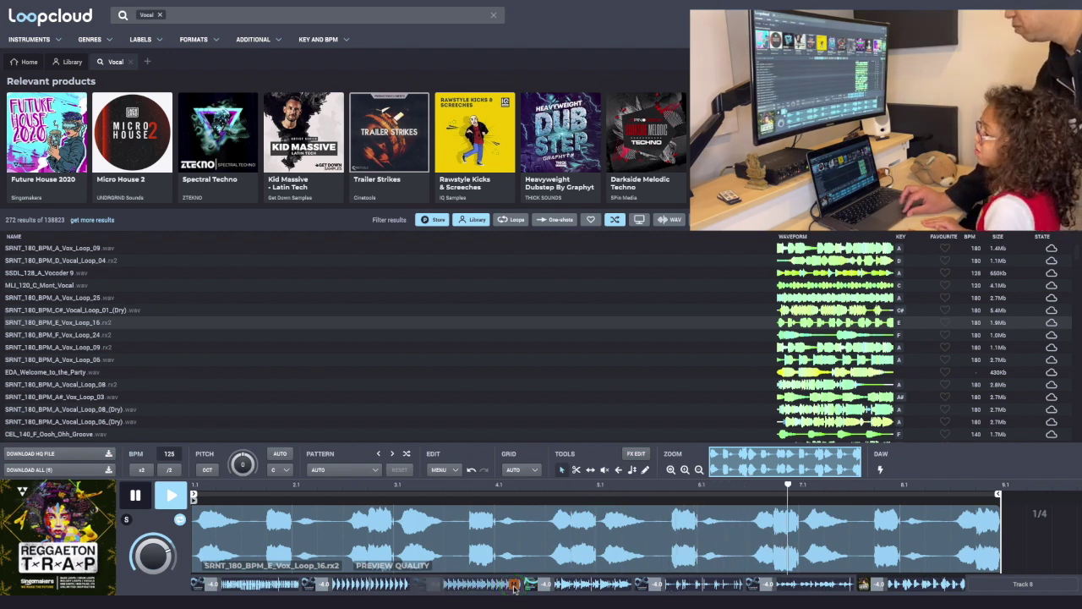
click(514, 586)
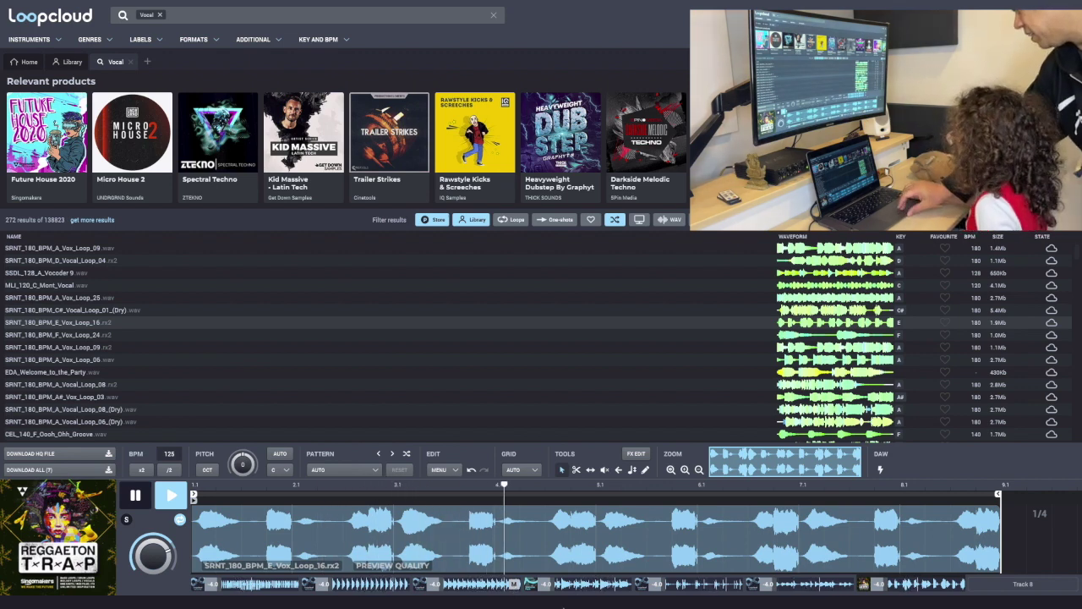
Audition SRNT_180_BPM_F_Vox_Loop_24.rx2 and SRNT_180_BPM_A_Vox_Loop_09.rx2 on Track 8.
click(1021, 584)
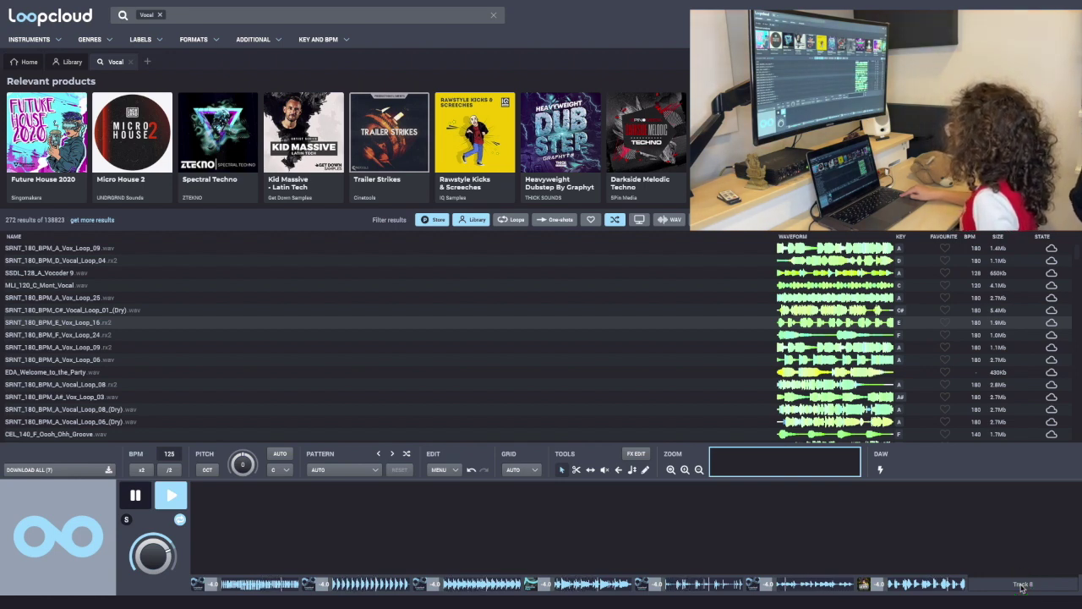
key(Down)
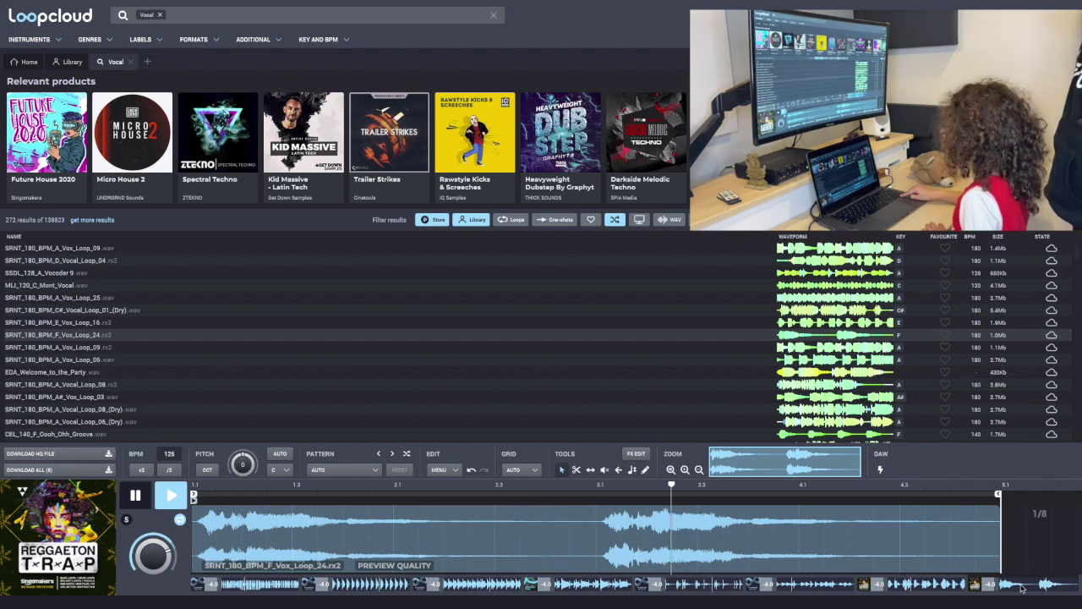
key(Down)
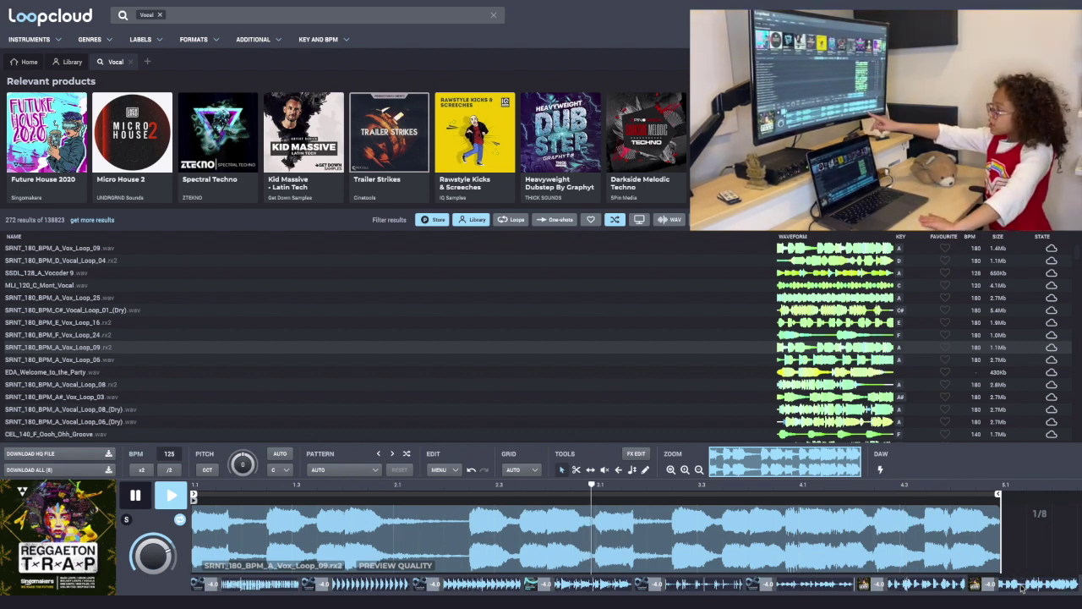
Replace Track 7's sample with CEL_140_F_Oooh_Ohh_Groove.wav, auditioning the vocal samples in list order both soloed and within the mix.
click(917, 587)
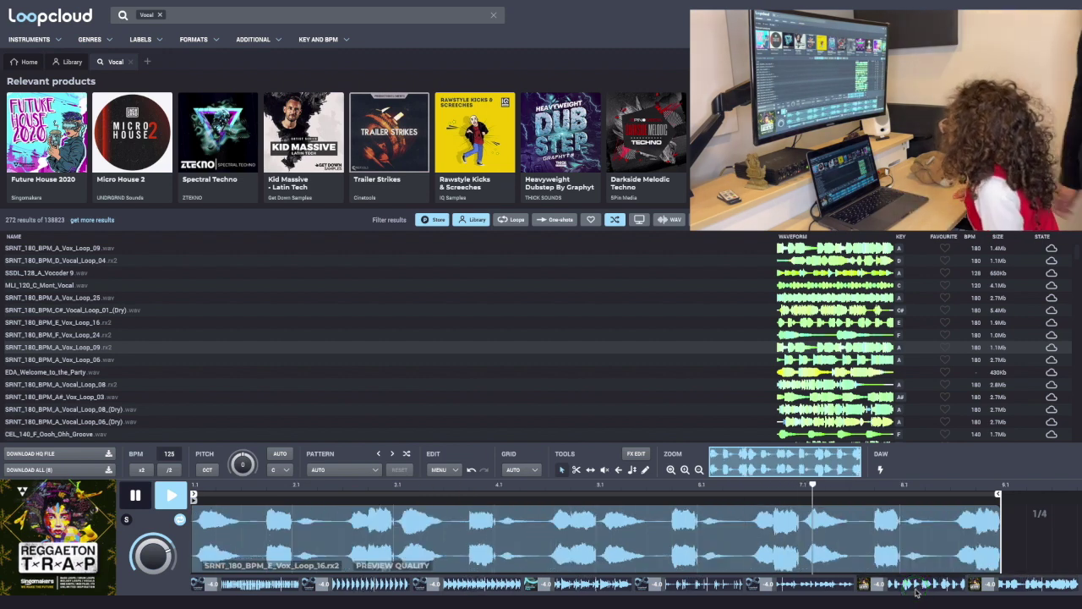
key(Down)
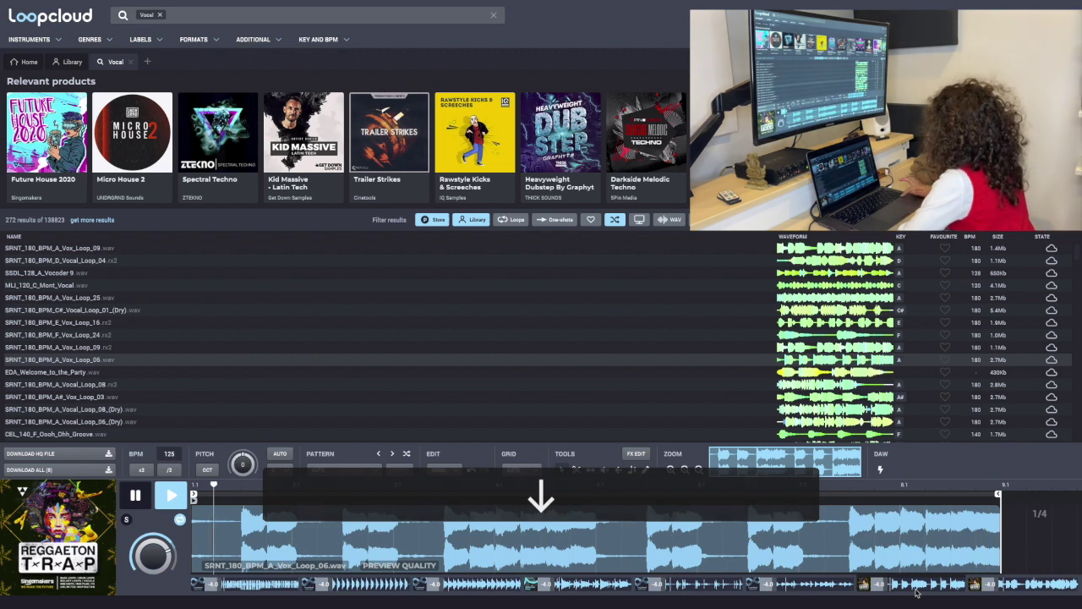
key(Down)
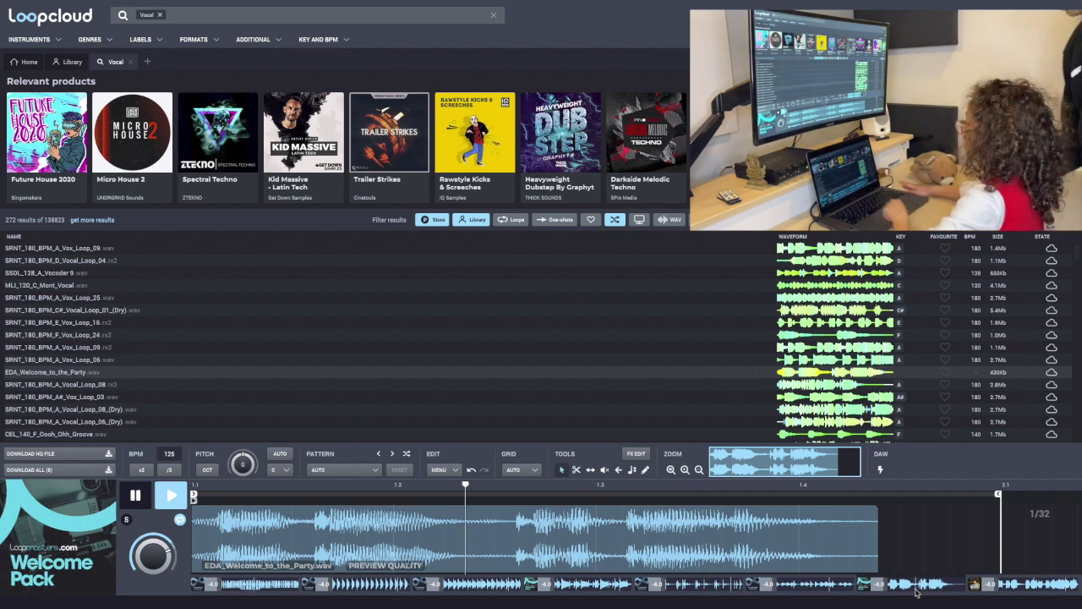
click(126, 519)
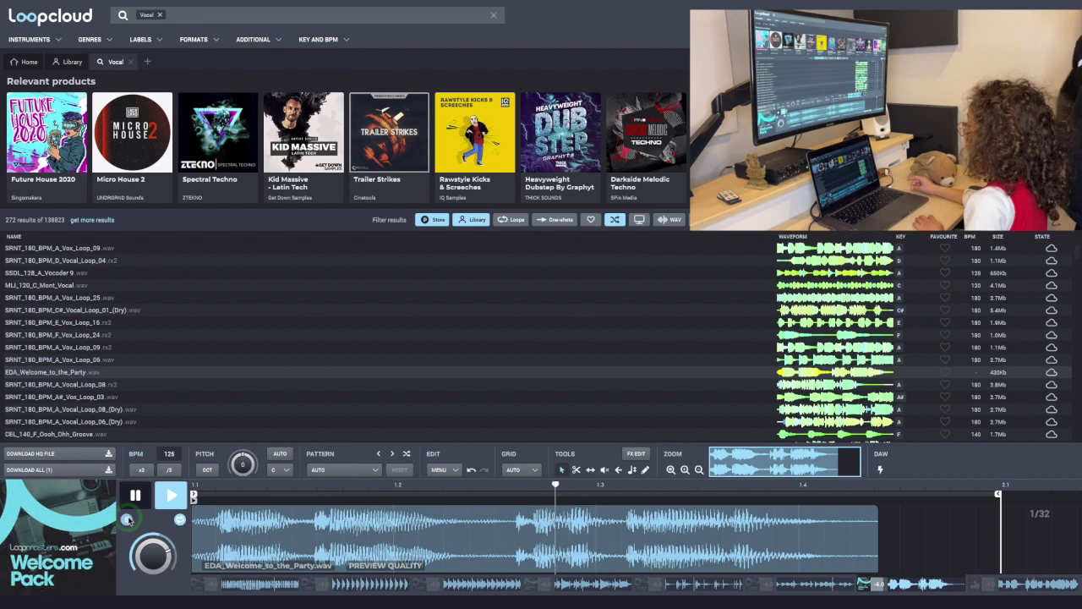
click(127, 519)
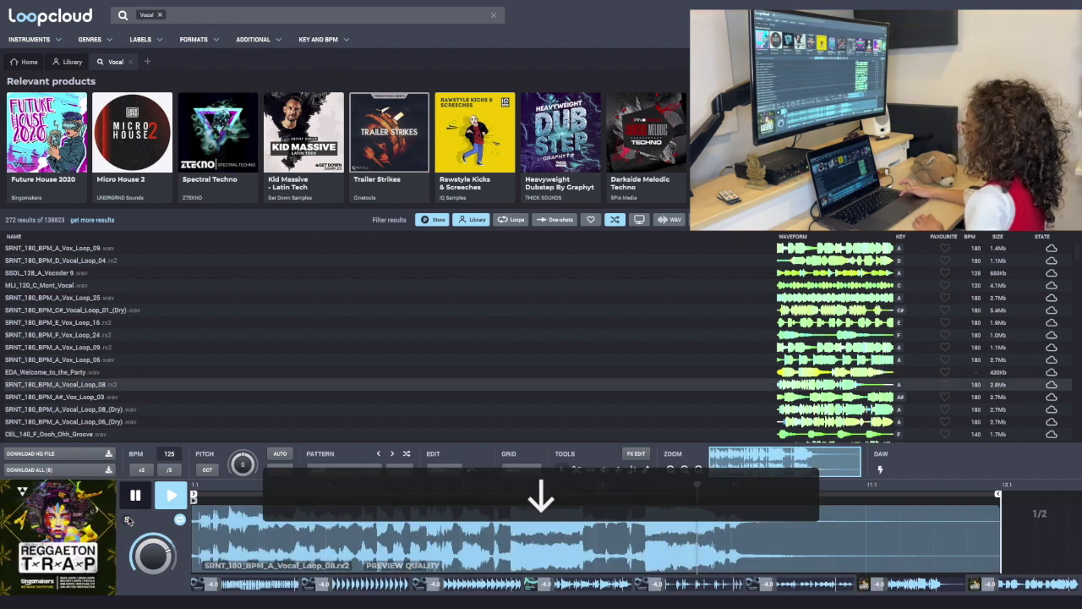
key(Down)
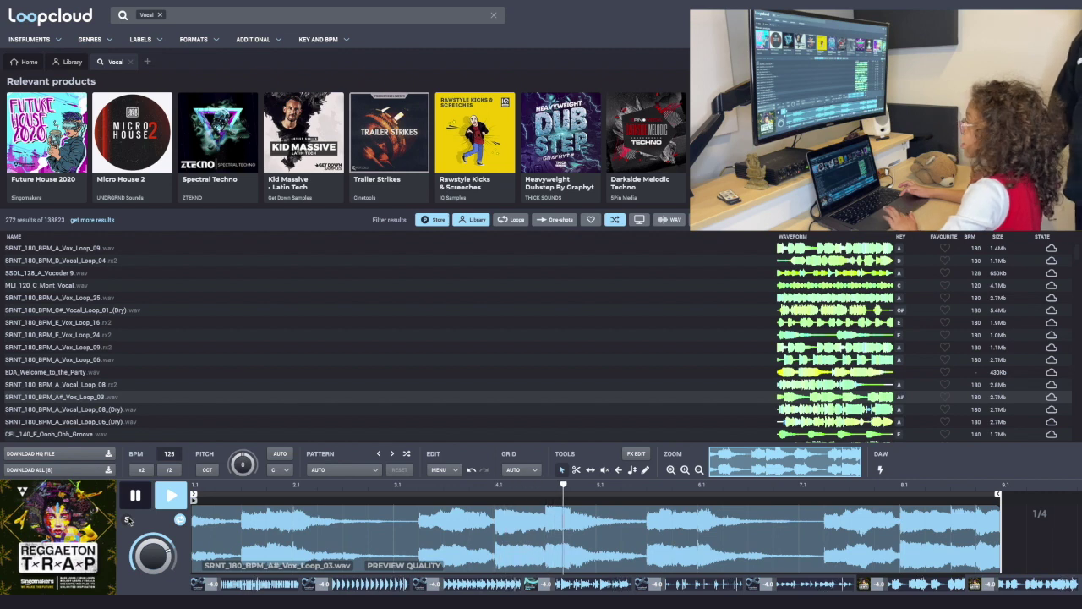
click(126, 521)
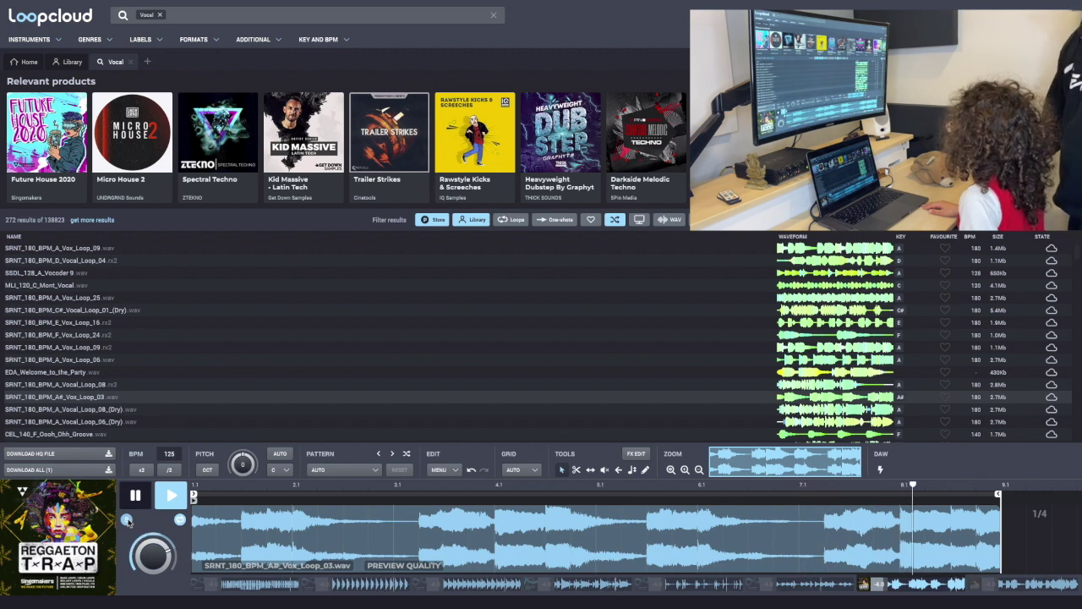
key(Down)
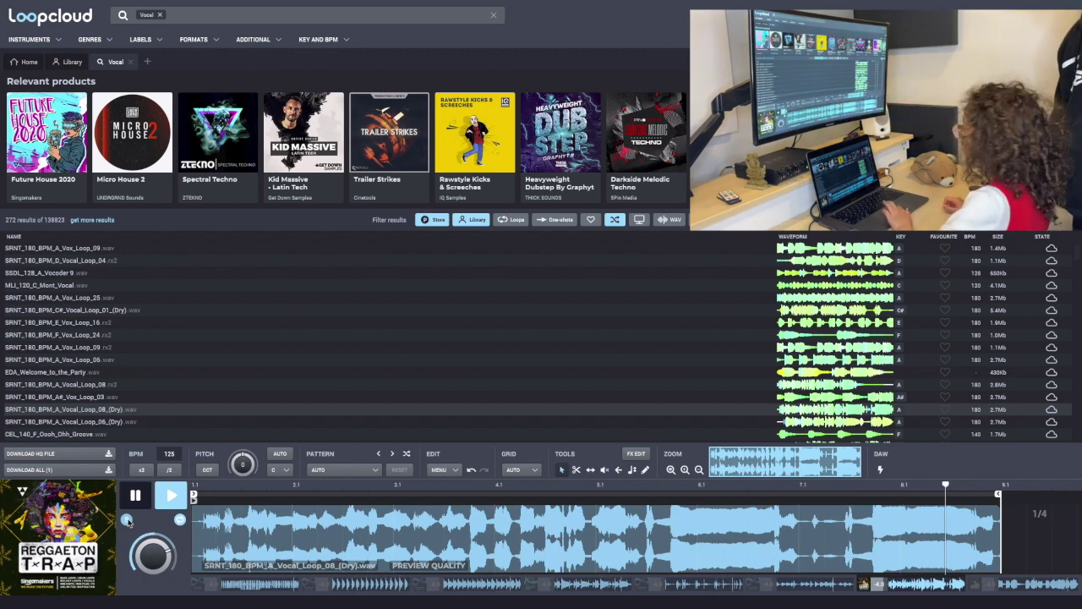
key(Down)
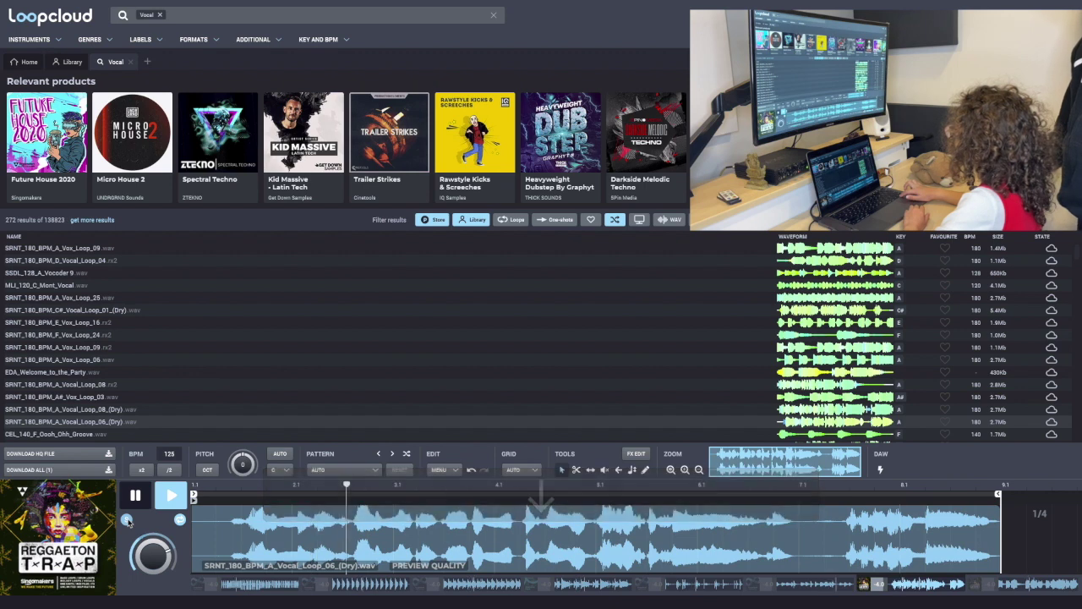
key(Down)
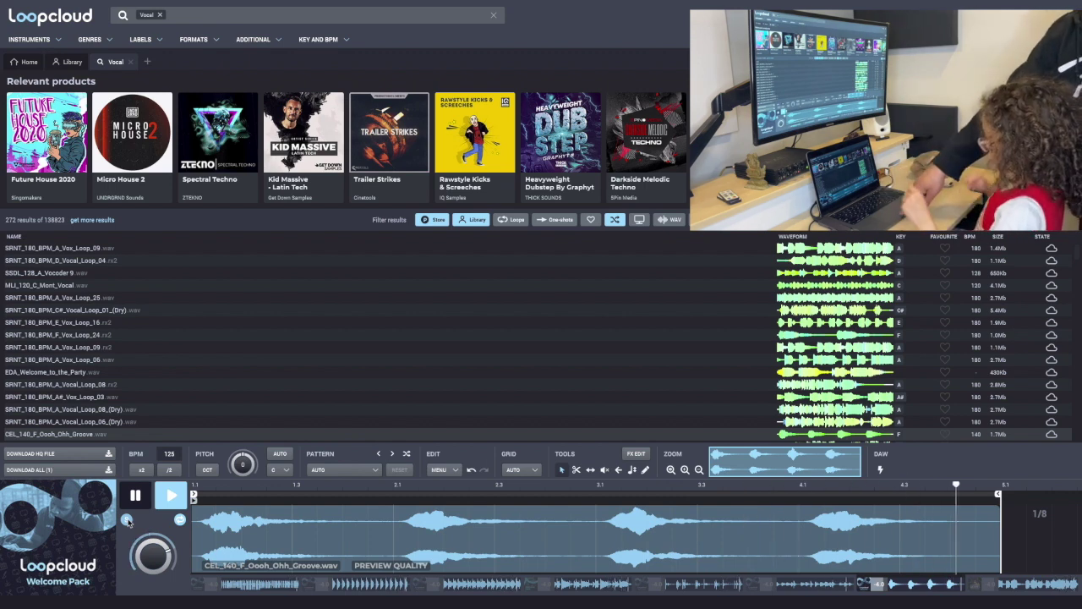
click(125, 519)
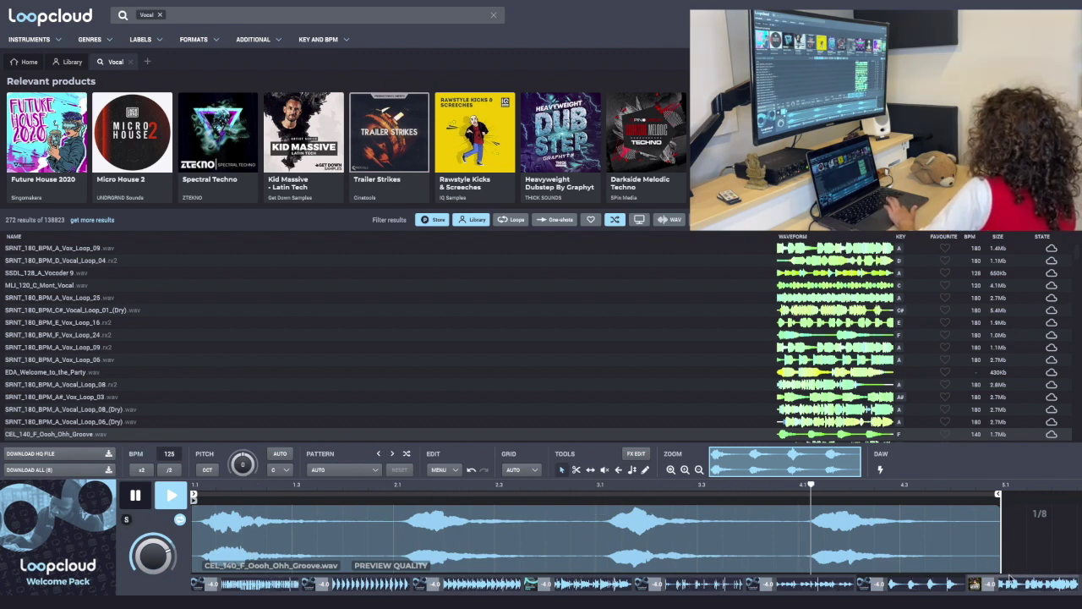
Replace Track 8's sample with TA_100_Vocal_01.wav after auditioning SRNT_180_BPM_D_Vocal_Loop_03.wav, using solo to hear the track alone.
key(Down)
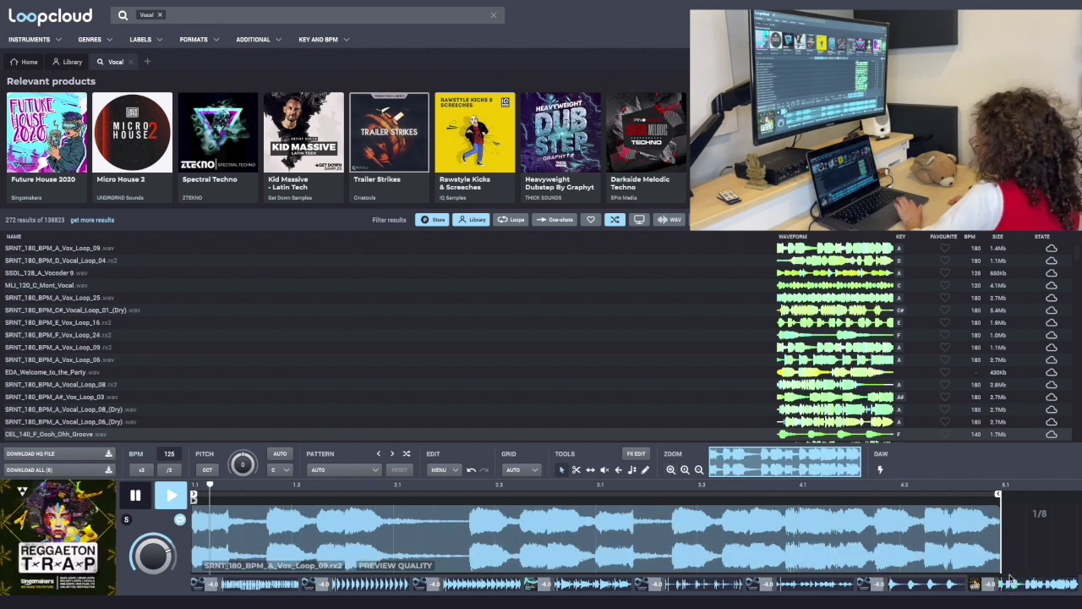
key(Down)
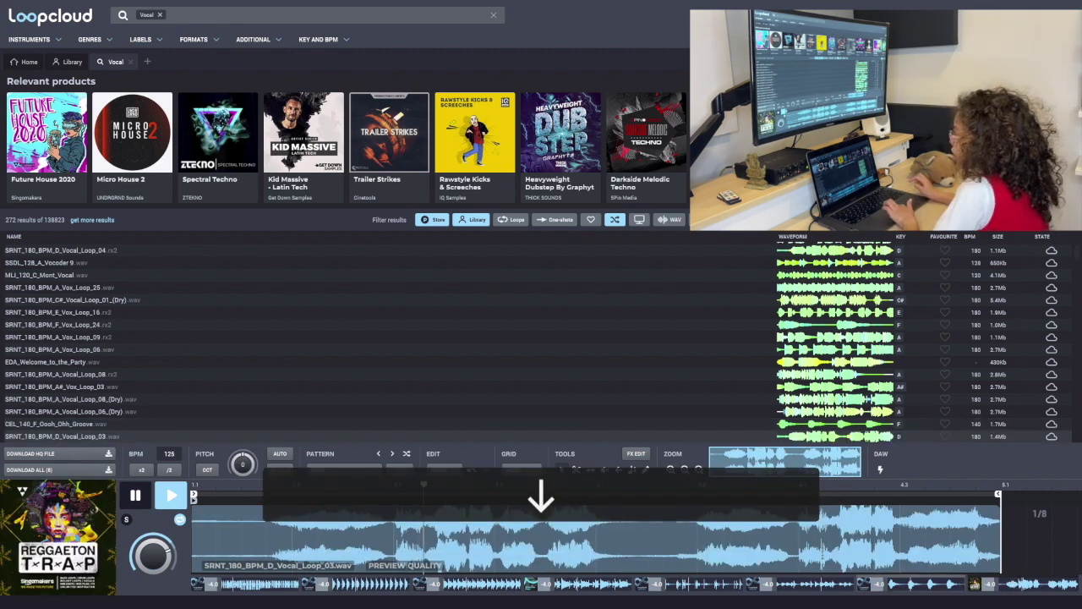
click(127, 519)
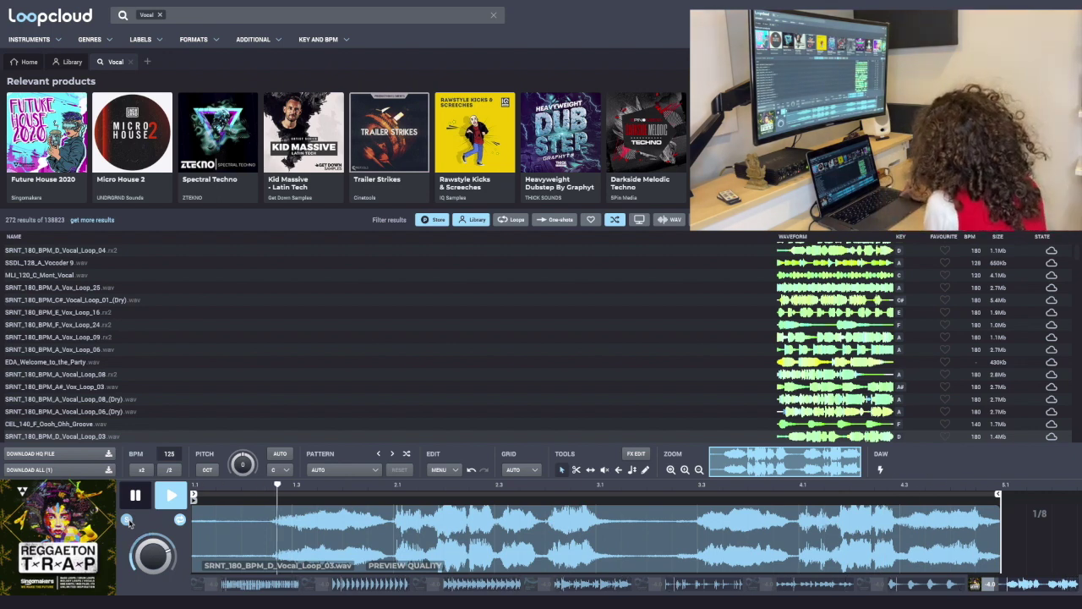
key(Down)
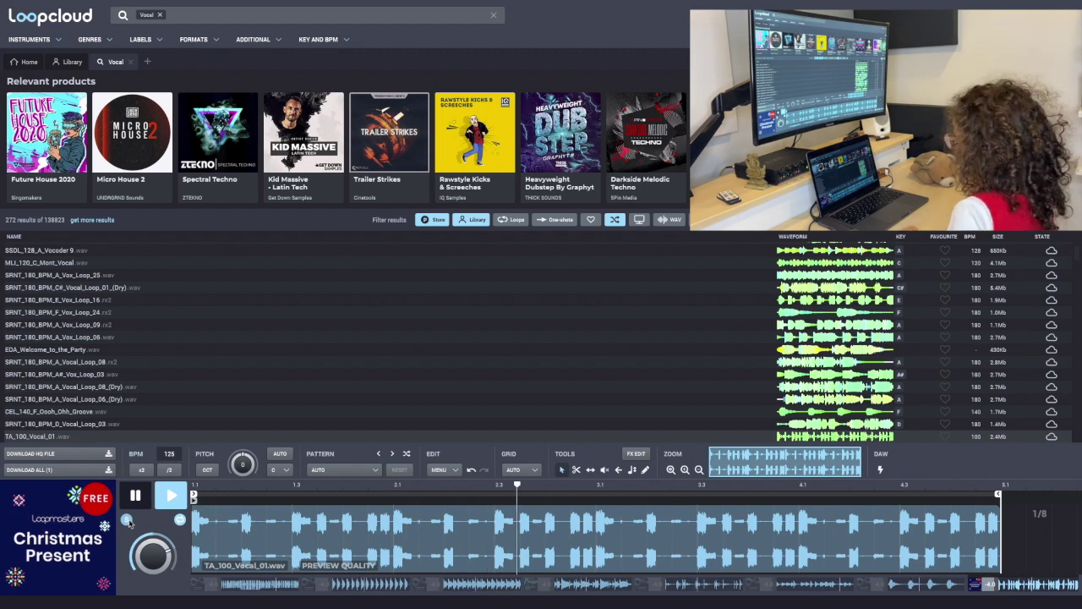
click(127, 520)
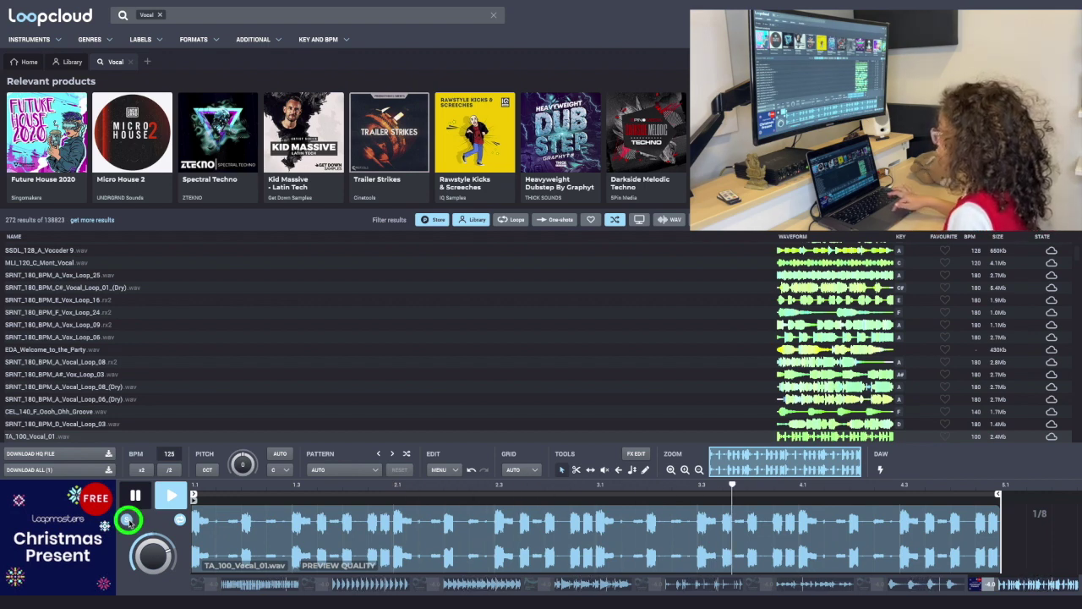